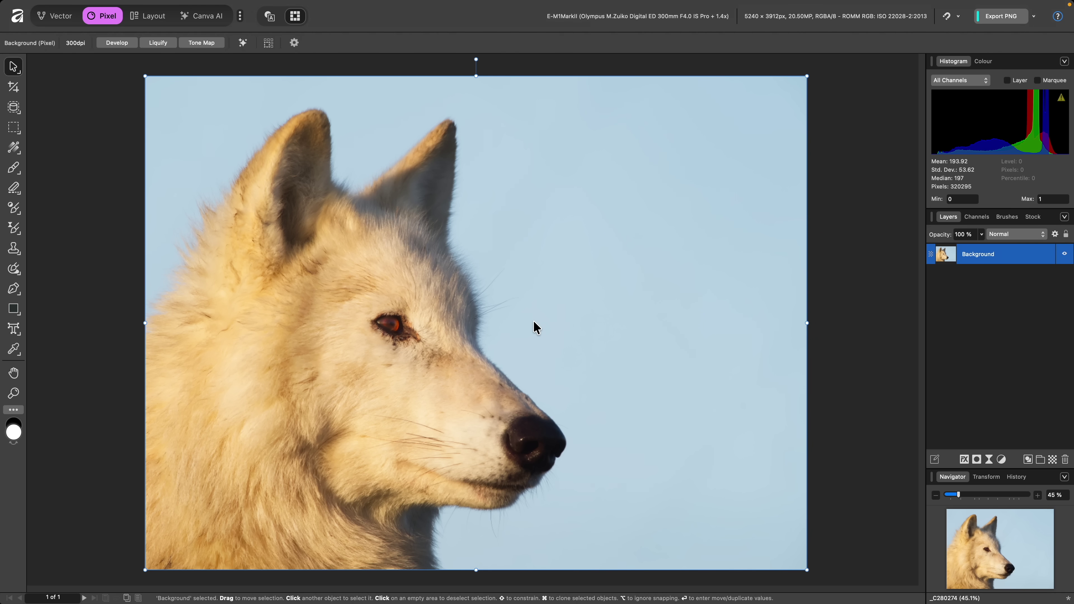
# - Select the entire wolf as one object with the Object Selection tool
pyautogui.click(15, 108)
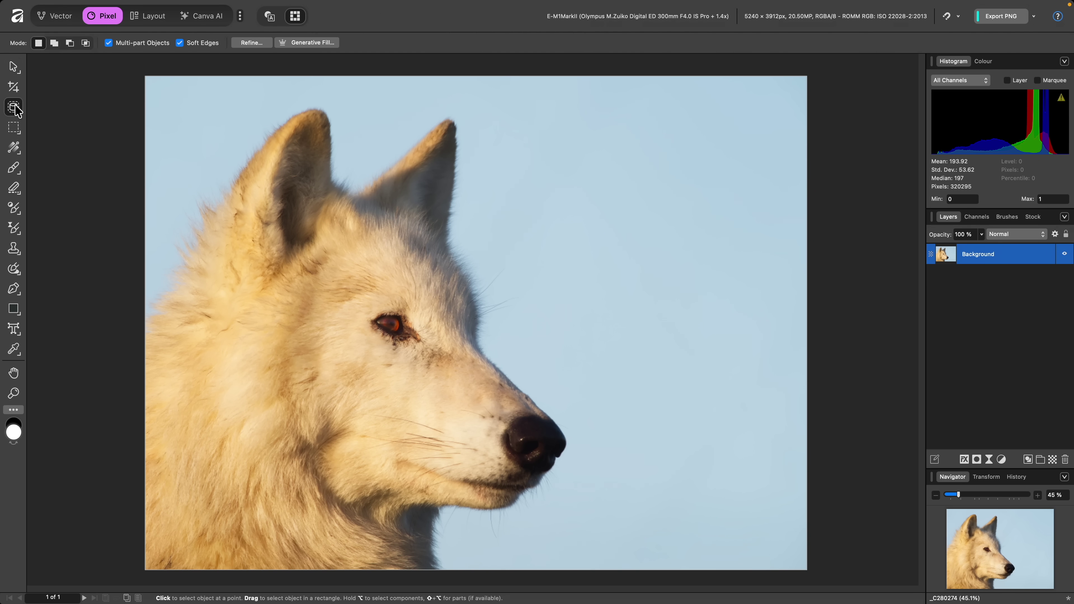
pyautogui.click(349, 284)
pyautogui.click(348, 284)
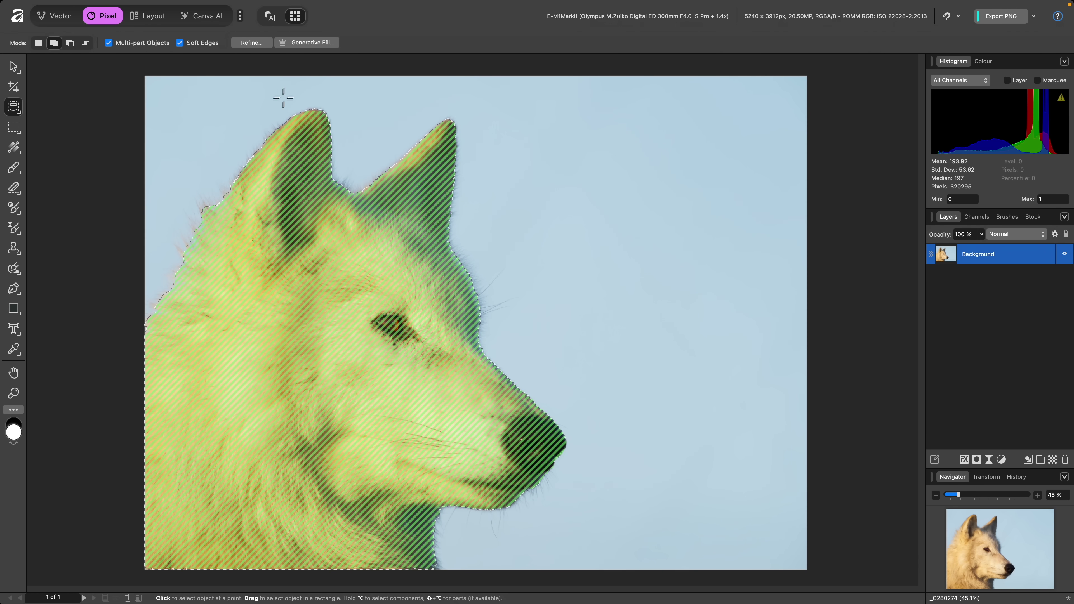
# - In Refine Selection, brush along the wolf's neck to mark the fur fringe as background
pyautogui.click(252, 42)
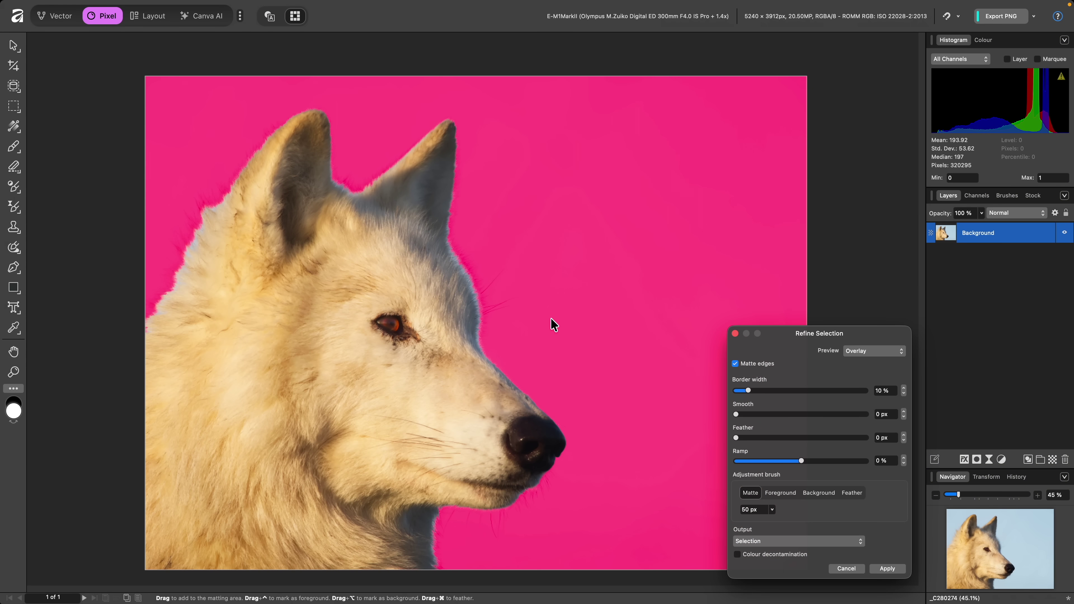
pyautogui.moveTo(291, 292); pyautogui.dragTo(305, 277)
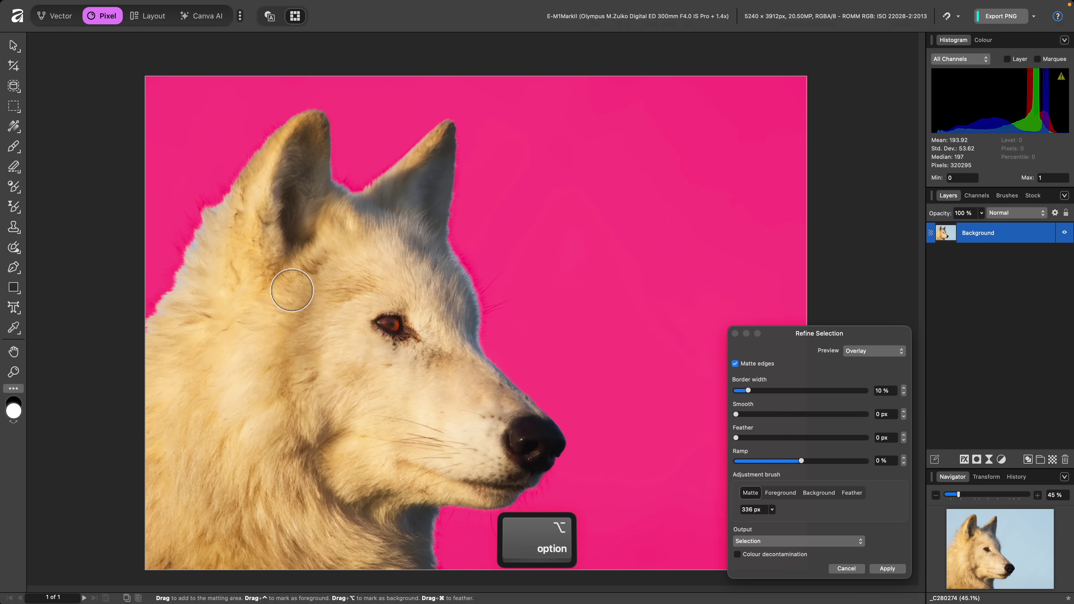
pyautogui.moveTo(155, 336)
pyautogui.mouseDown()
pyautogui.moveTo(186, 249)
pyautogui.moveTo(300, 112)
pyautogui.moveTo(413, 125)
pyautogui.moveTo(508, 384)
pyautogui.moveTo(529, 401)
pyautogui.mouseUp()
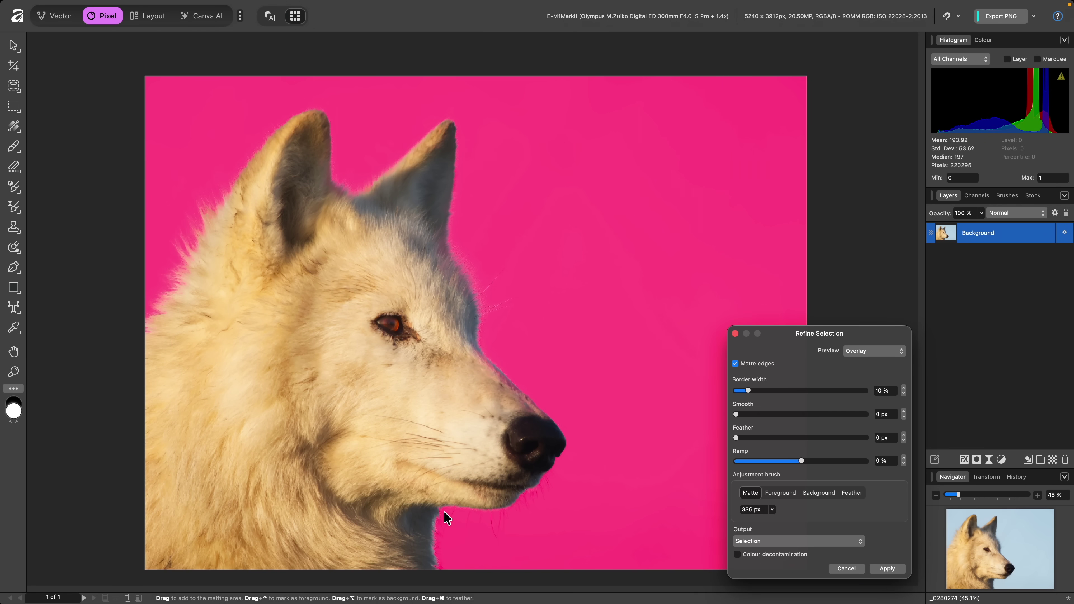
pyautogui.moveTo(444, 505); pyautogui.dragTo(441, 562)
# - Set the output to New decontaminated layer with Colour decontamination turned on
pyautogui.click(820, 543)
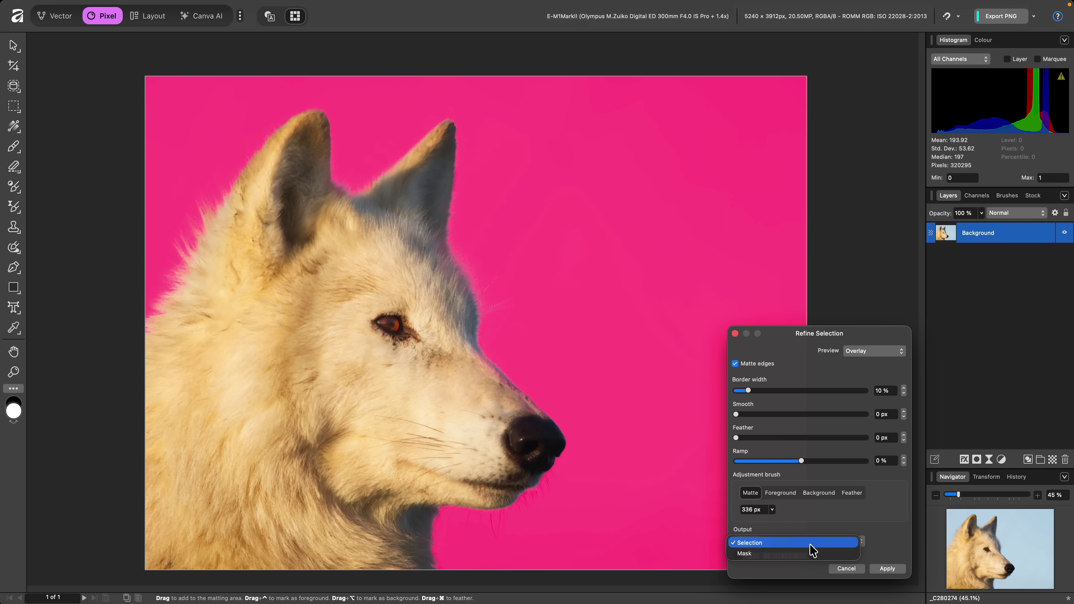
pyautogui.click(811, 543)
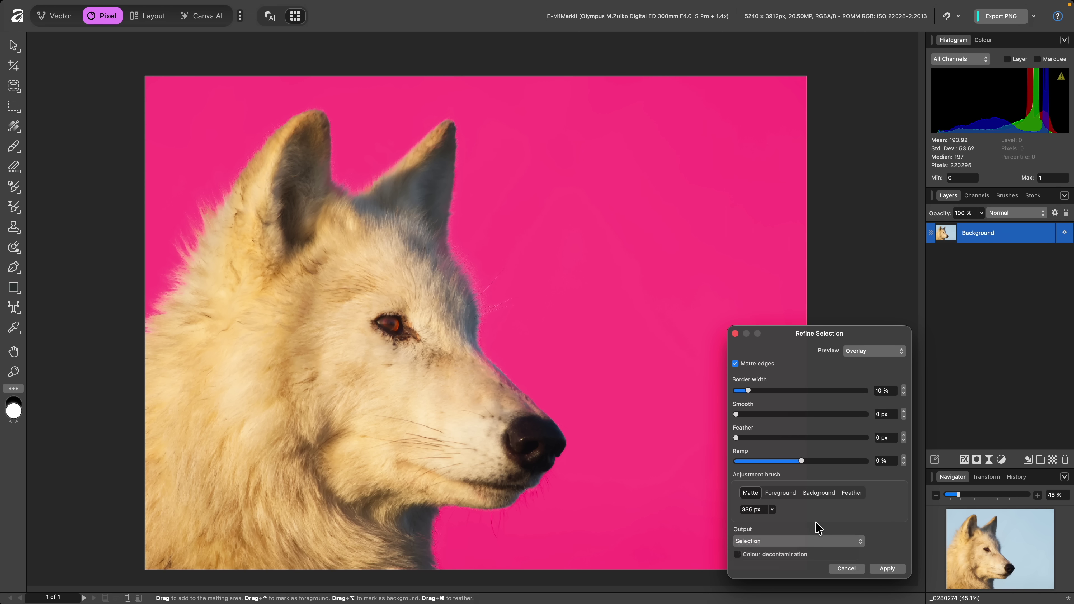
pyautogui.click(776, 556)
pyautogui.click(833, 542)
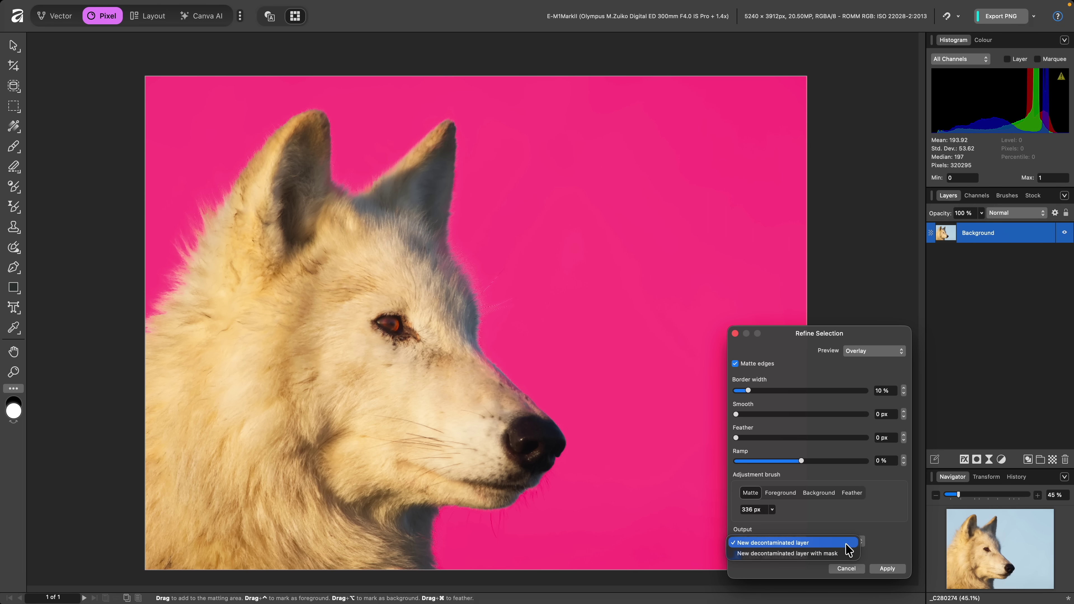
pyautogui.click(845, 544)
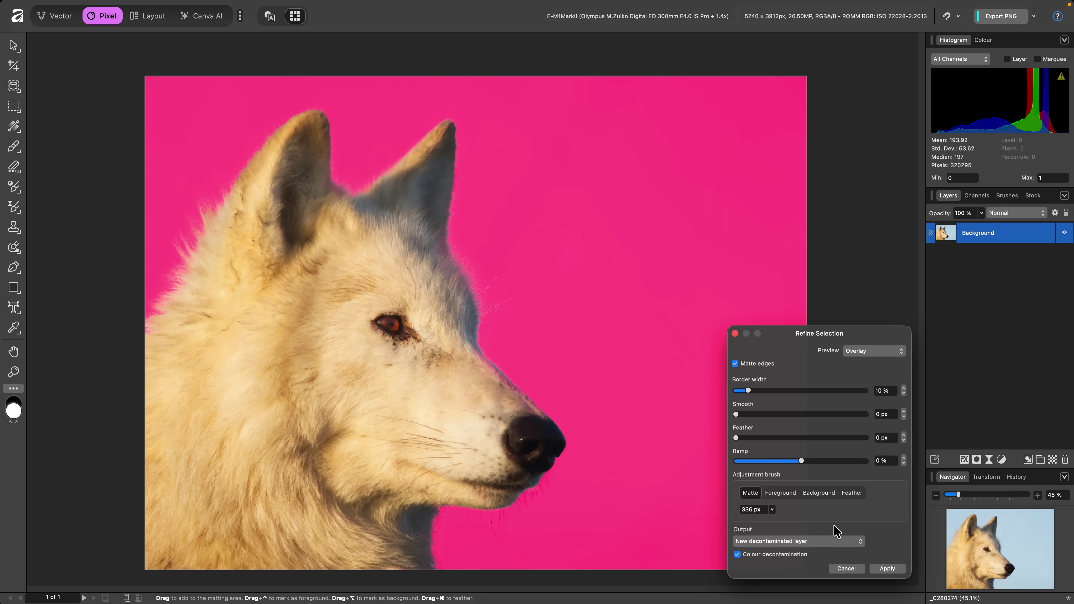
pyautogui.click(784, 557)
pyautogui.click(831, 542)
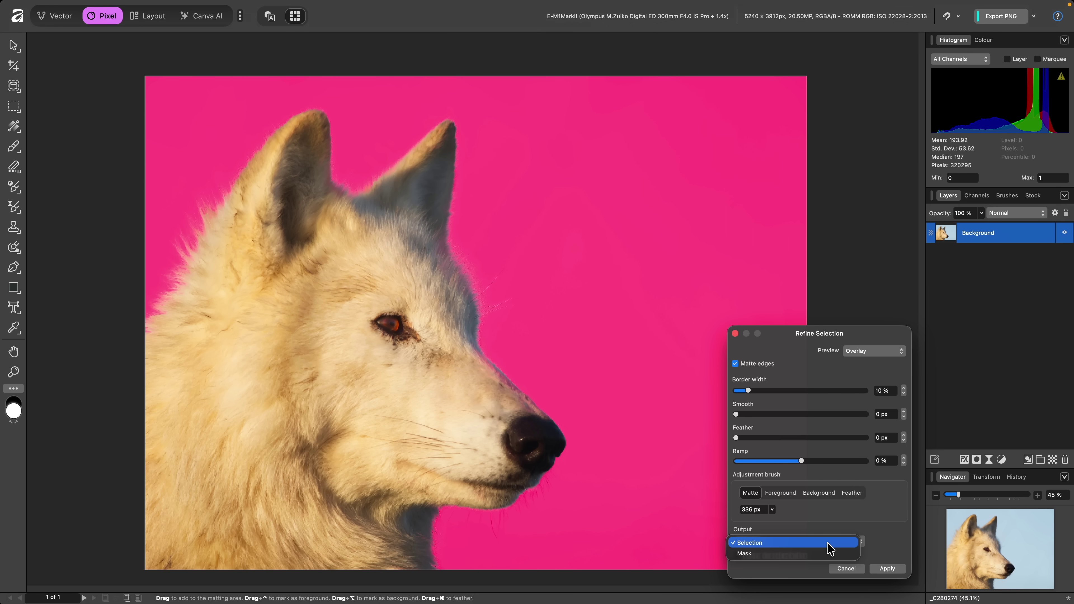
pyautogui.click(827, 543)
pyautogui.click(784, 556)
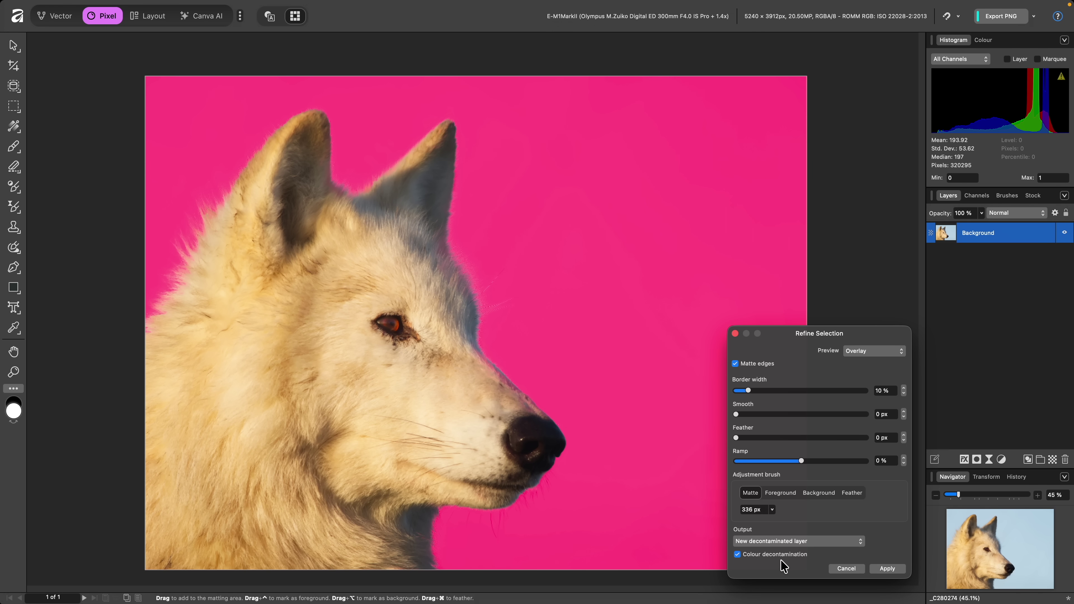
pyautogui.click(894, 355)
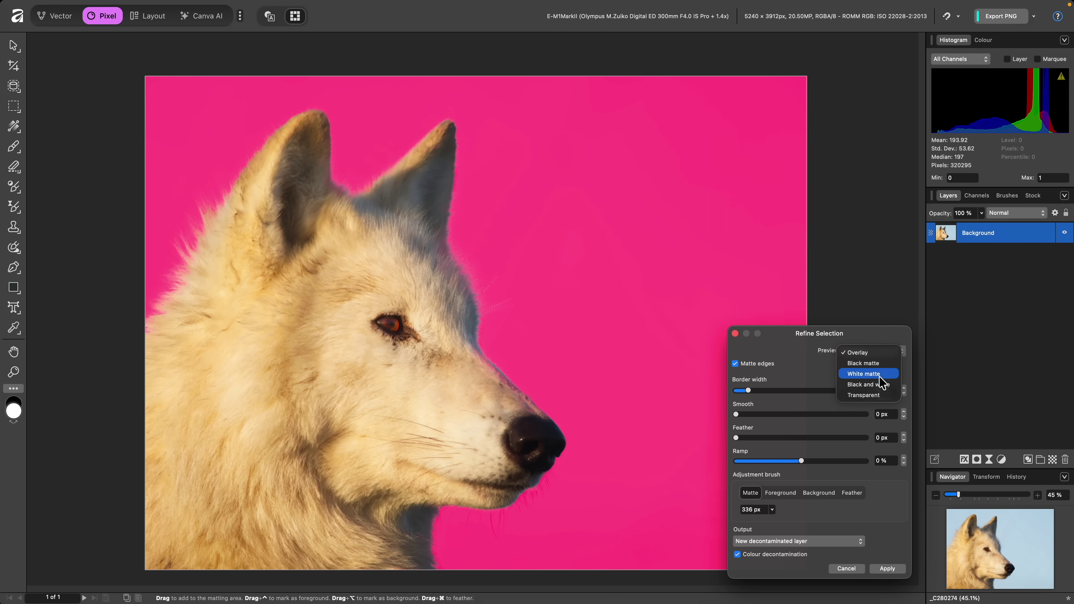
# - Preview the zoomed fur edge on a Black matte, toggling Colour decontamination off and back on
pyautogui.click(870, 364)
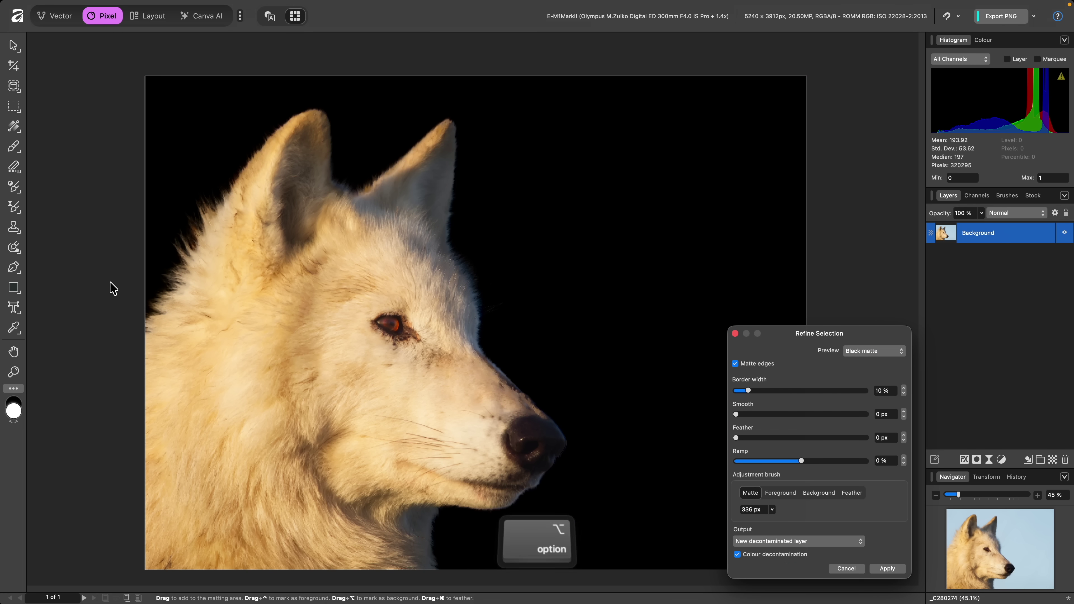
pyautogui.scroll(10, 110, 288)
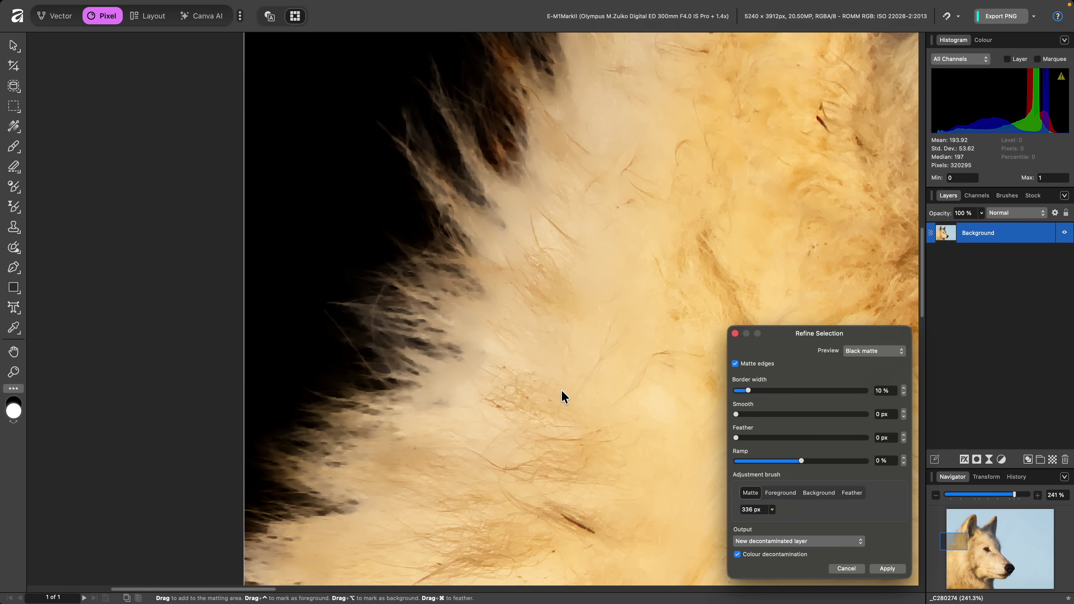
pyautogui.click(762, 555)
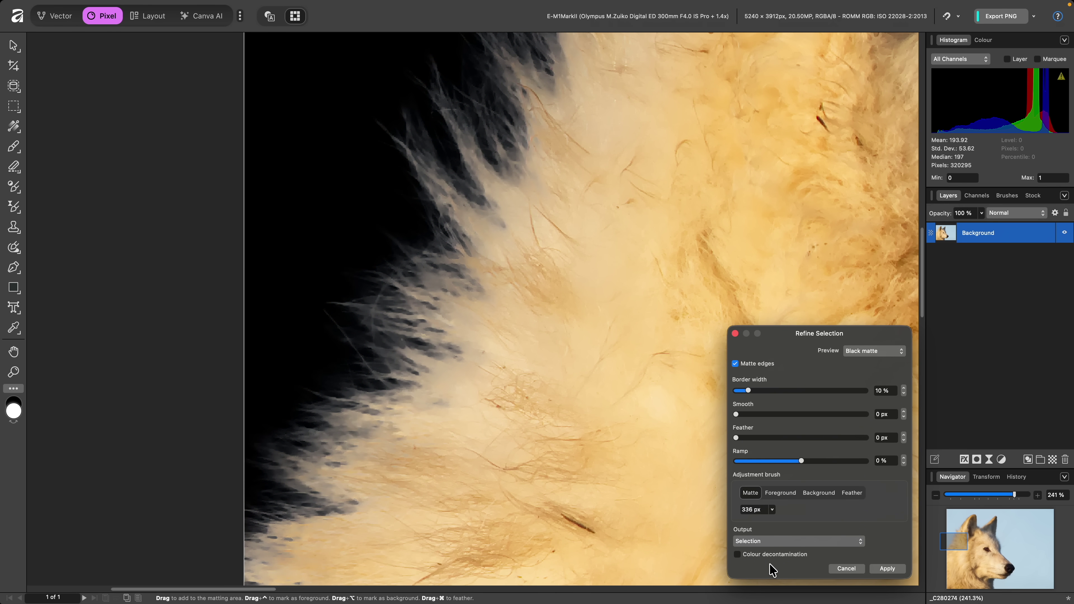
pyautogui.click(782, 556)
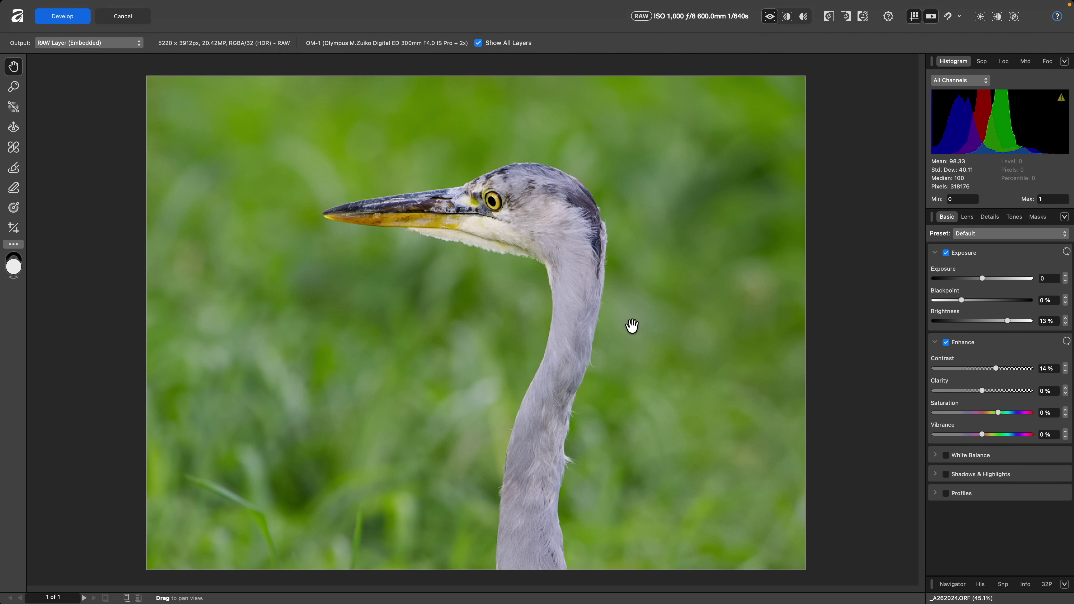
# - View the heron's head at 100% and show the Details settings for detail refinement and noise reduction
pyautogui.moveTo(539, 241); pyautogui.dragTo(547, 283)
pyautogui.press('super+1')
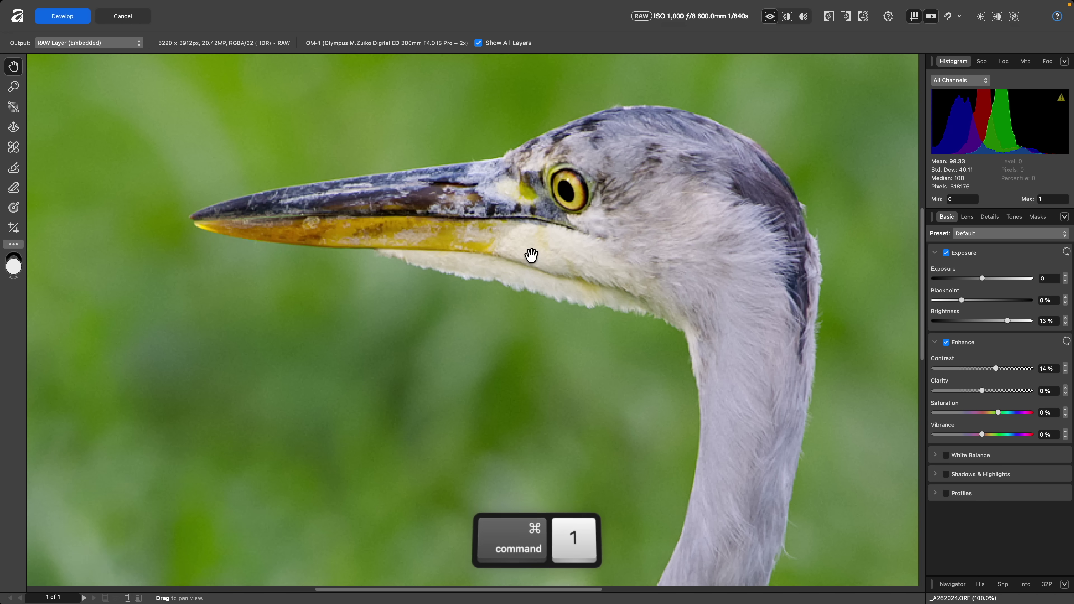
pyautogui.moveTo(682, 219); pyautogui.dragTo(640, 264)
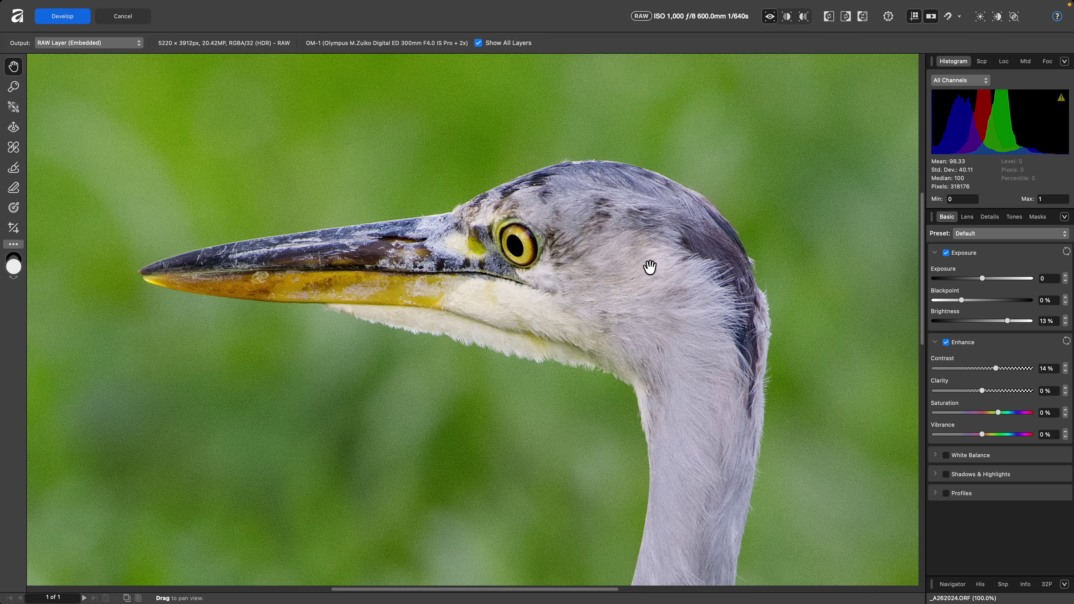
pyautogui.click(991, 217)
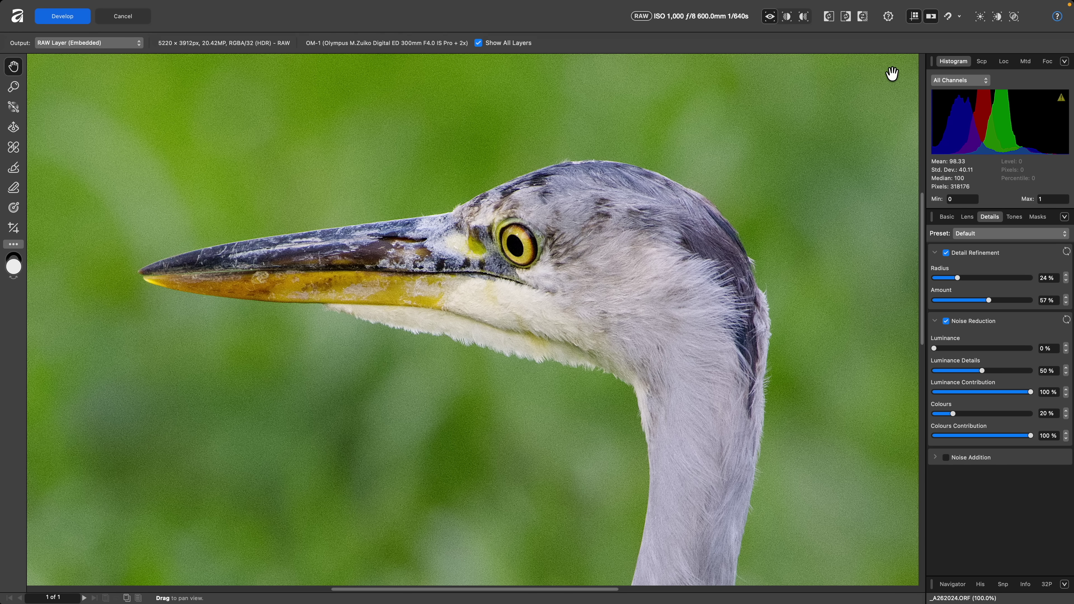
# - Open the Develop Assistant settings and expand the Sharpening dropdown
pyautogui.click(889, 17)
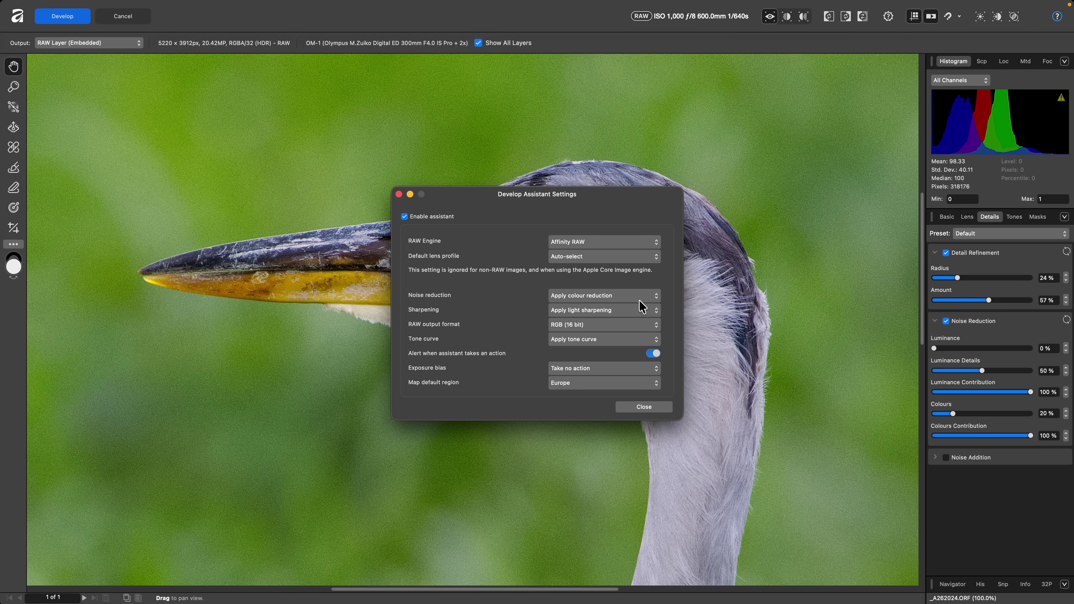
pyautogui.click(639, 317)
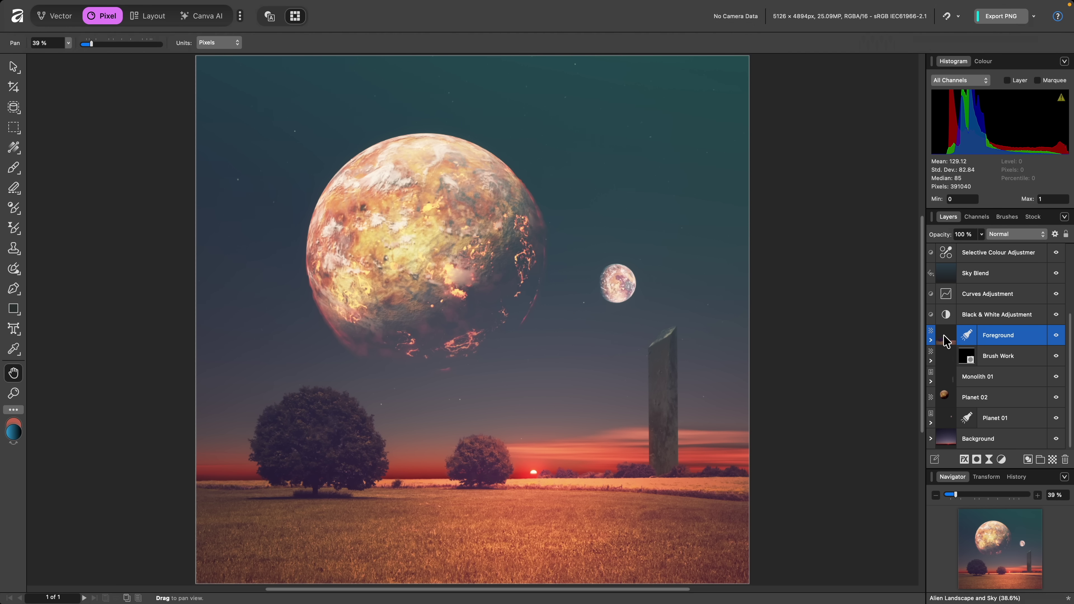
# - Add and subtract the planet, moon and monolith in the selection, then deselect the field with Cmd+D
pyautogui.press('super')
pyautogui.press('shift+super')
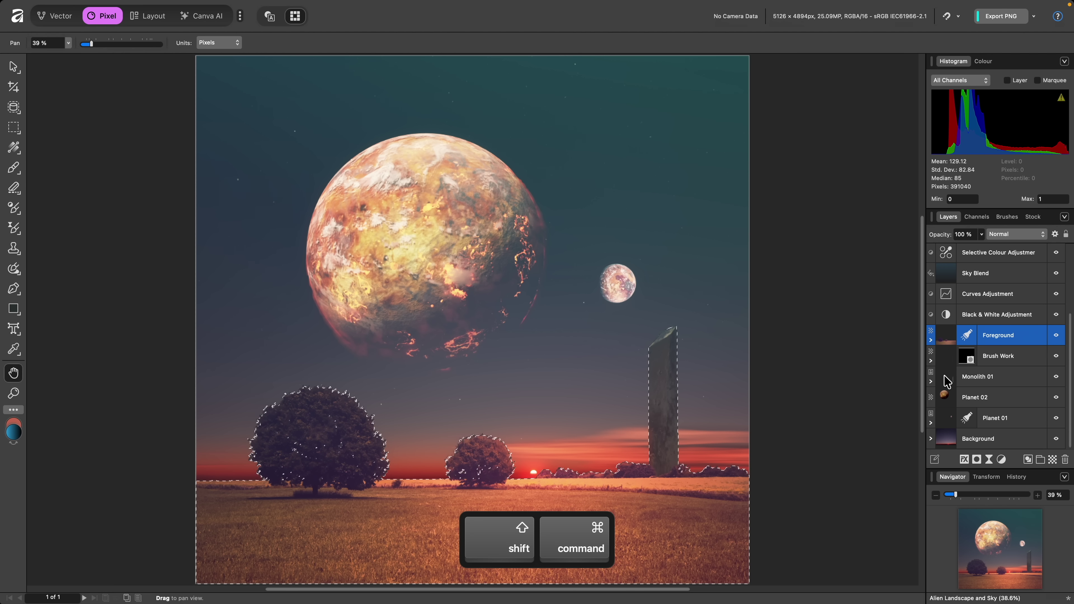
pyautogui.keyDown('shift'); pyautogui.keyDown('super'); pyautogui.click(945, 420); pyautogui.keyUp('super'); pyautogui.keyUp('shift')
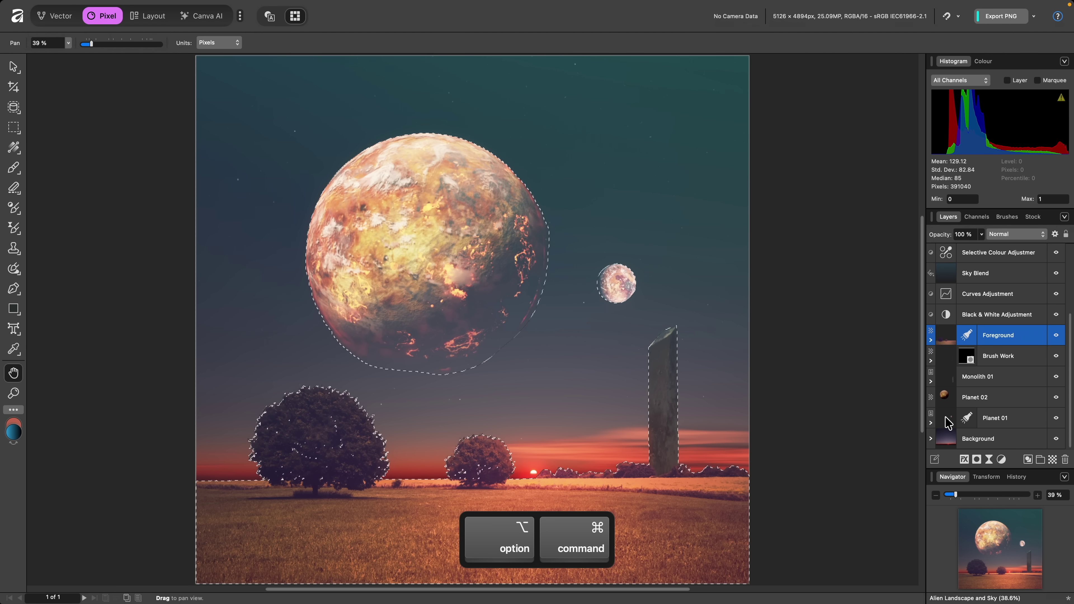
pyautogui.keyDown('alt'); pyautogui.keyDown('super'); pyautogui.click(945, 398); pyautogui.keyUp('super'); pyautogui.keyUp('alt')
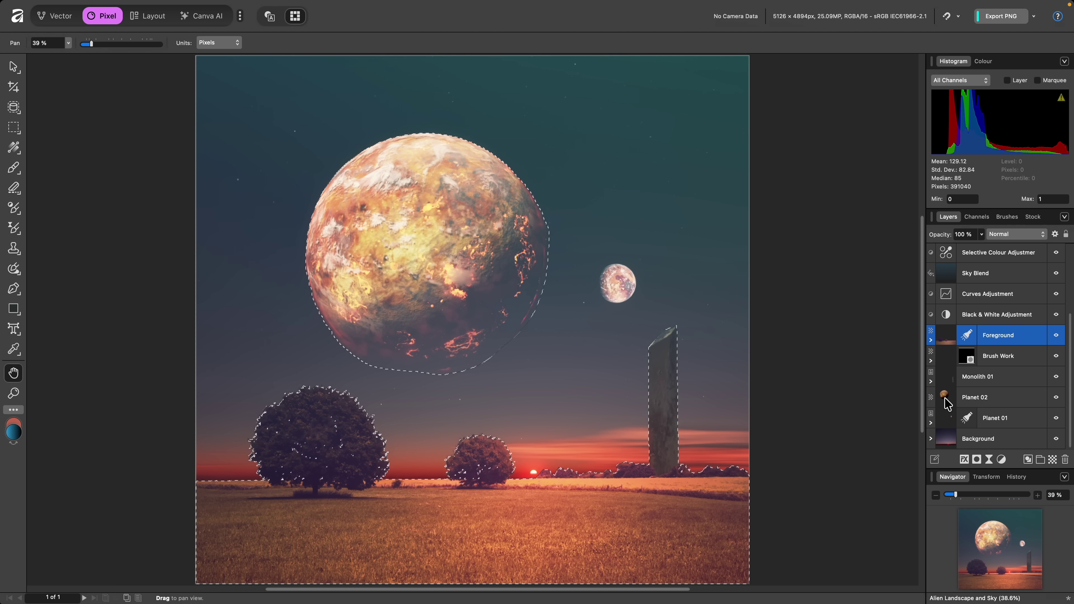
pyautogui.keyDown('alt'); pyautogui.keyDown('super'); pyautogui.click(943, 378); pyautogui.keyUp('super'); pyautogui.keyUp('alt')
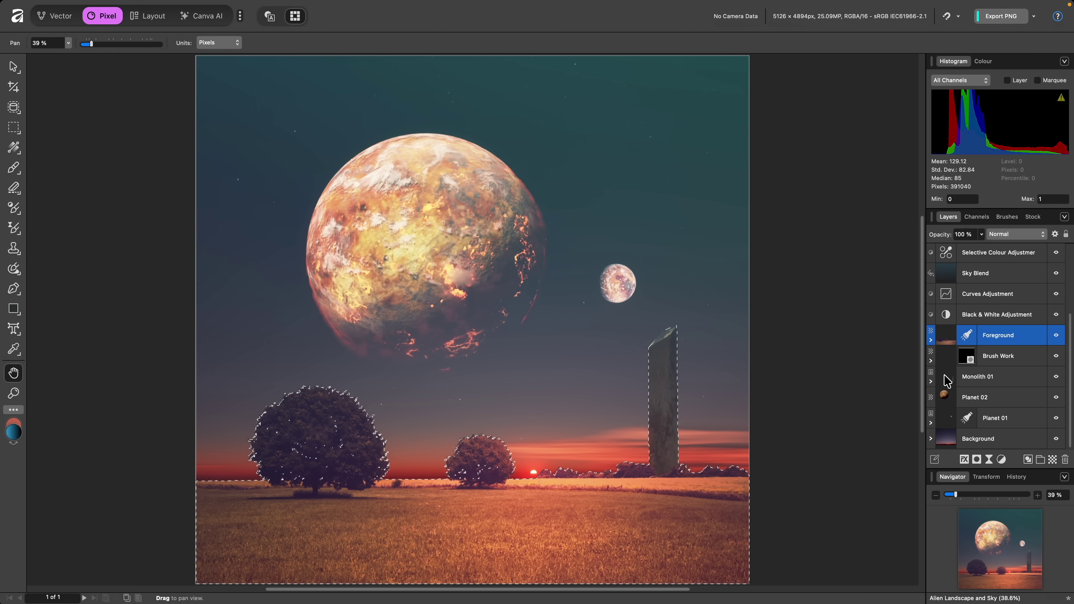
pyautogui.keyDown('alt'); pyautogui.keyDown('super'); pyautogui.click(944, 337); pyautogui.keyUp('super'); pyautogui.keyUp('alt')
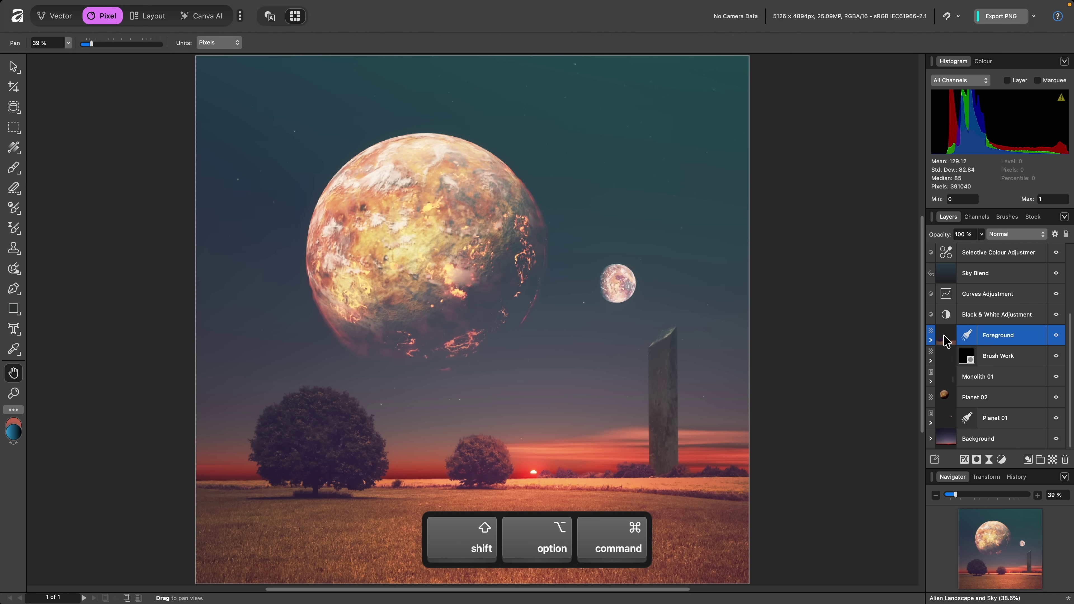
pyautogui.keyDown('alt'); pyautogui.keyDown('shift'); pyautogui.keyDown('super'); pyautogui.click(946, 341); pyautogui.keyUp('super'); pyautogui.keyUp('shift'); pyautogui.keyUp('alt')
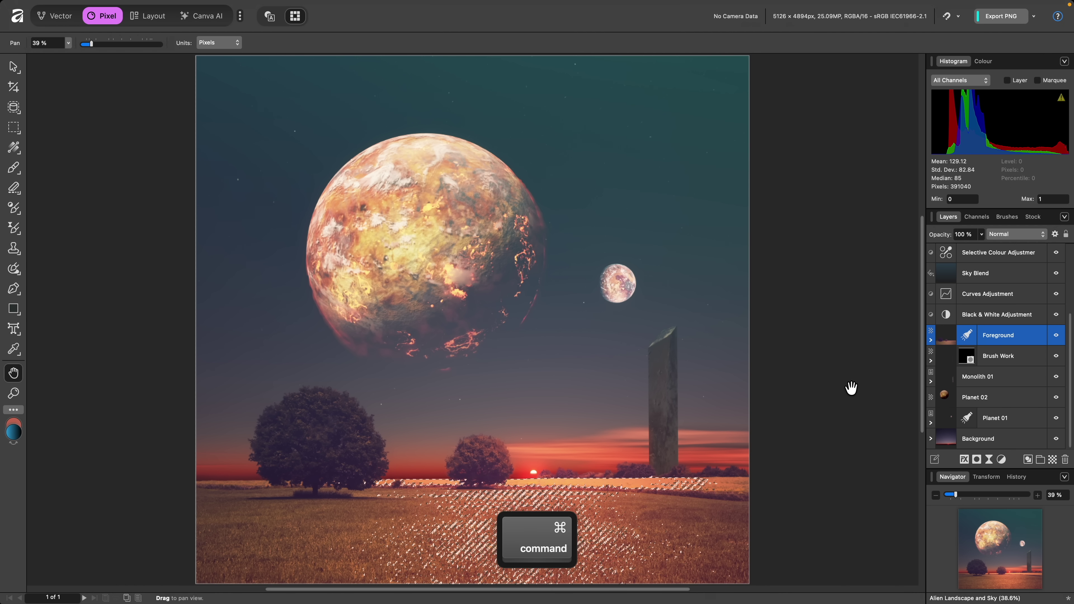
pyautogui.press('super+d')
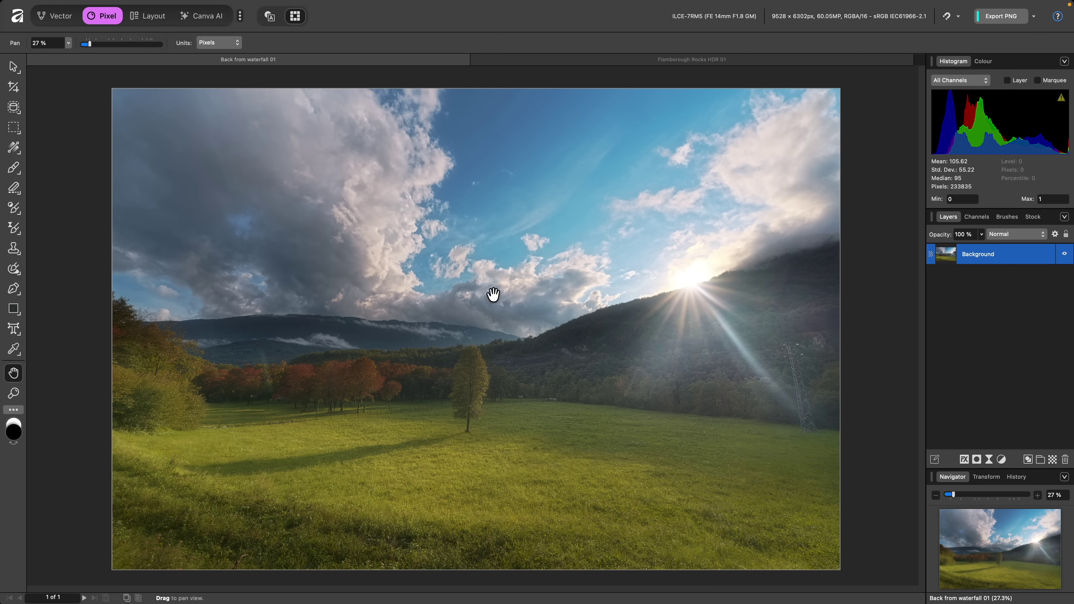
# - On the Back from waterfall 01 photo, browse Window > Pixel, then show the toolbar's studio list
pyautogui.moveTo(401, 2)
pyautogui.click(321, 8)
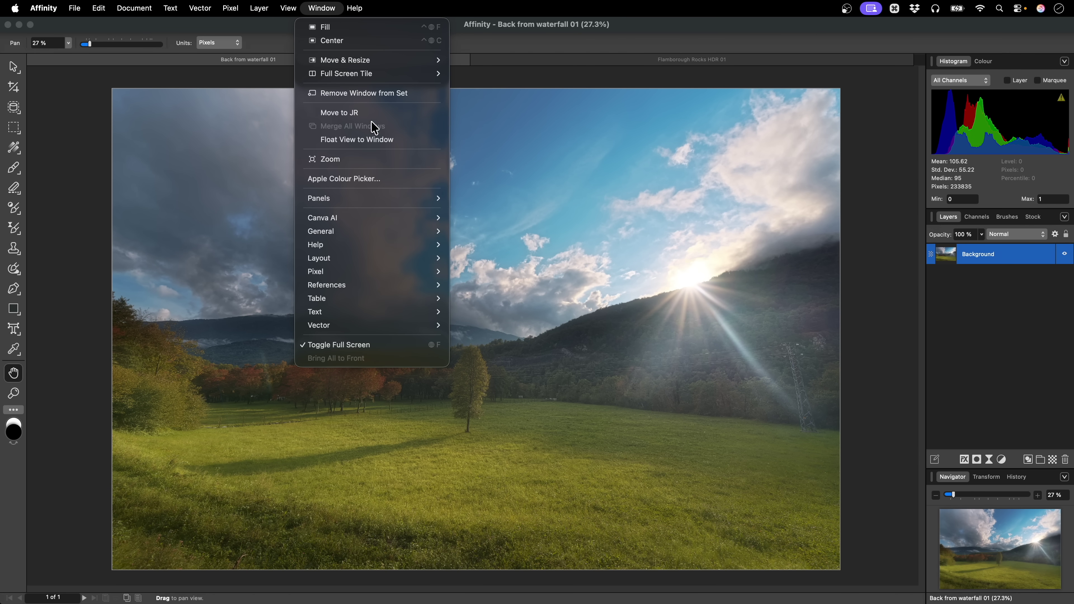
pyautogui.moveTo(391, 272)
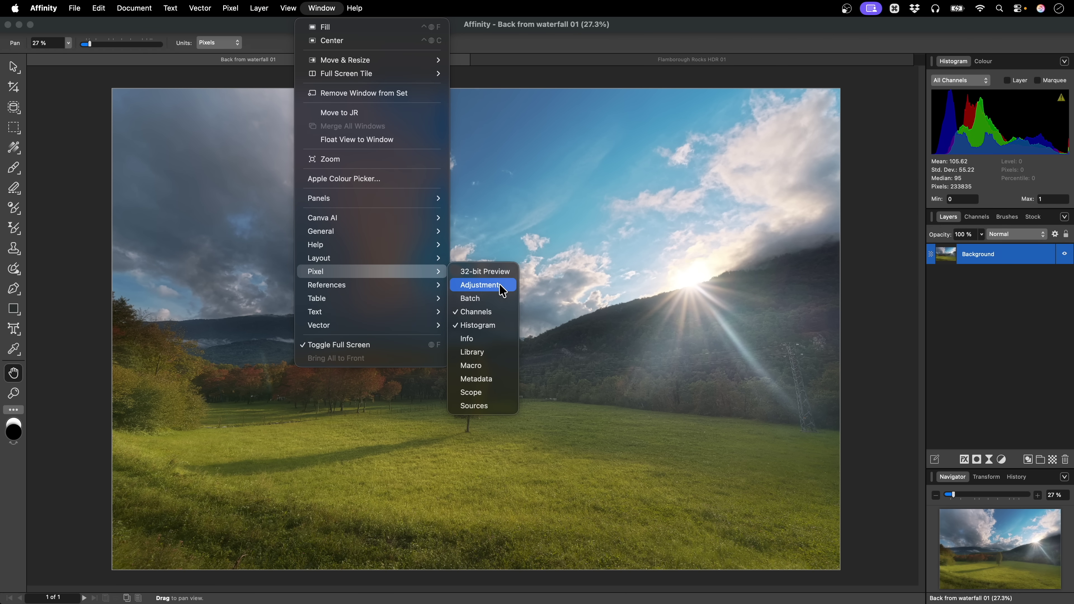
pyautogui.click(592, 296)
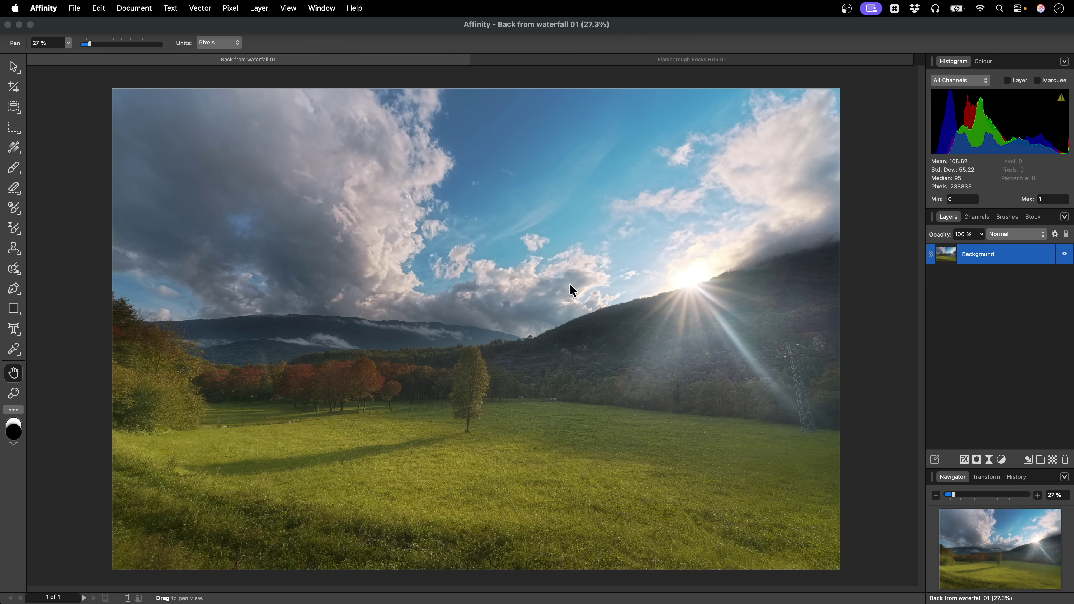
pyautogui.click(240, 16)
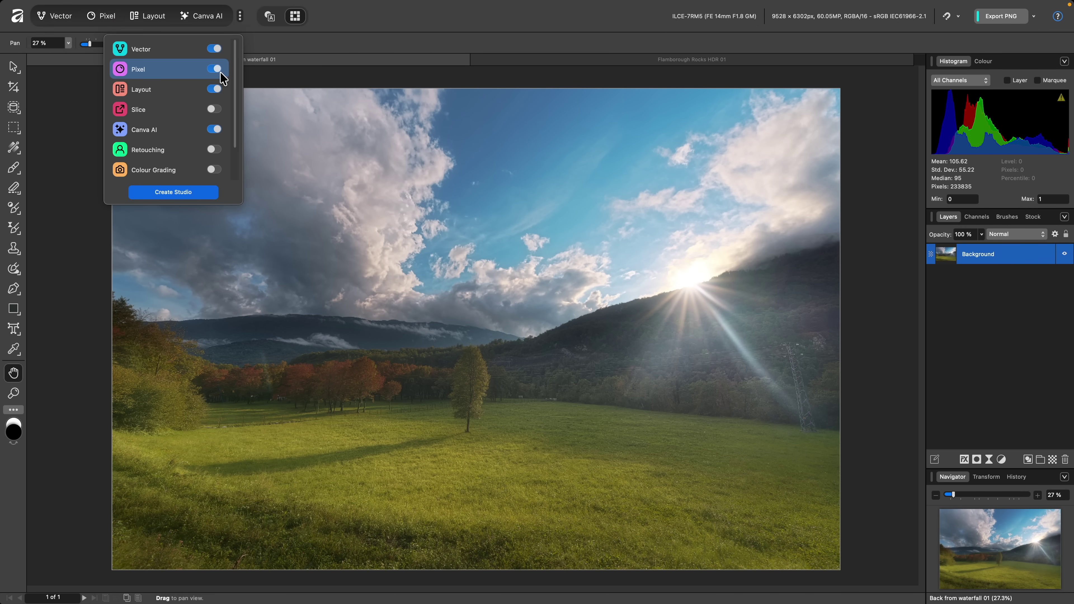
# - Enable the Colour Grading studio and preview the White Balance, HSL, Recolour and Black & White presets
pyautogui.click(212, 170)
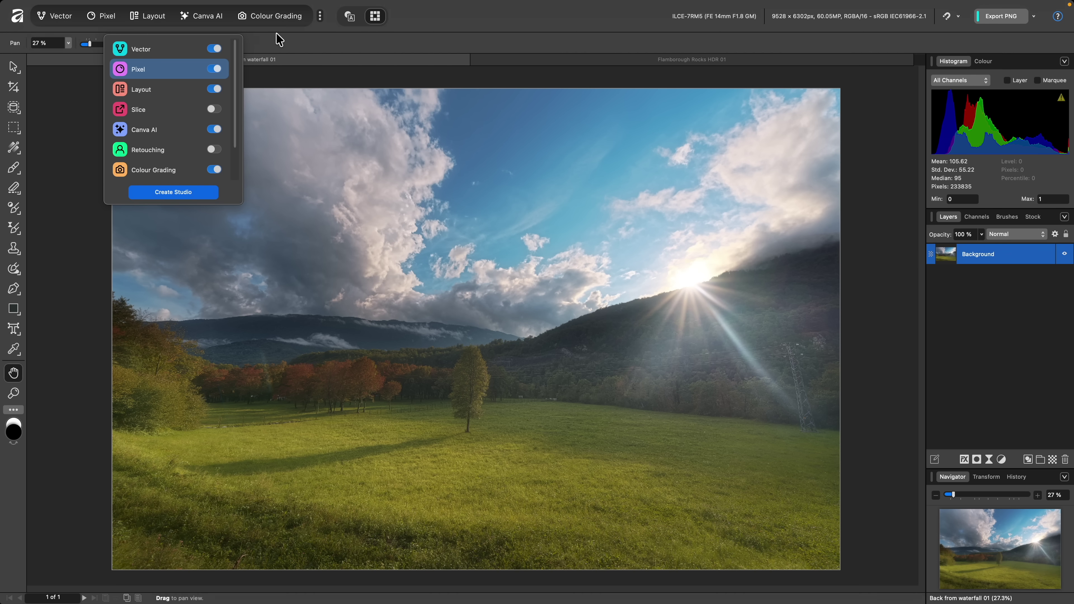
pyautogui.click(276, 16)
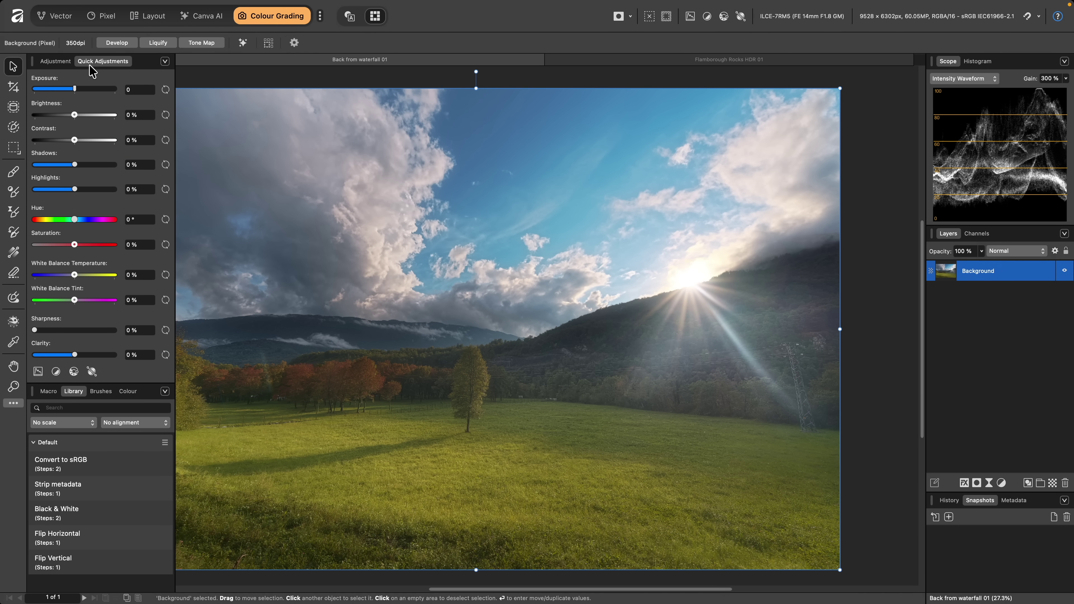
pyautogui.click(59, 62)
pyautogui.click(94, 101)
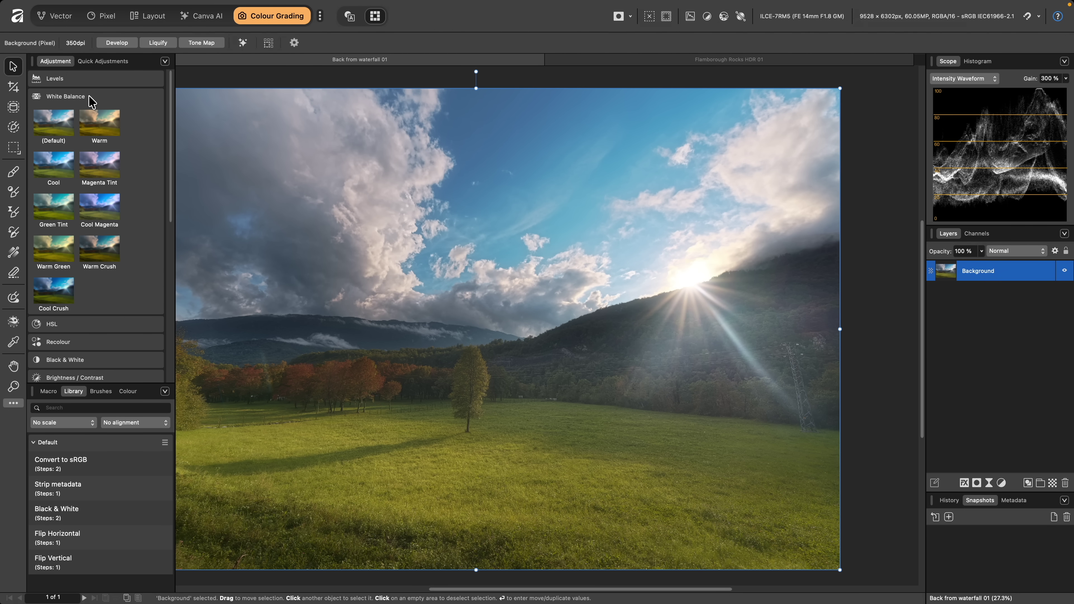
pyautogui.click(94, 102)
pyautogui.click(84, 113)
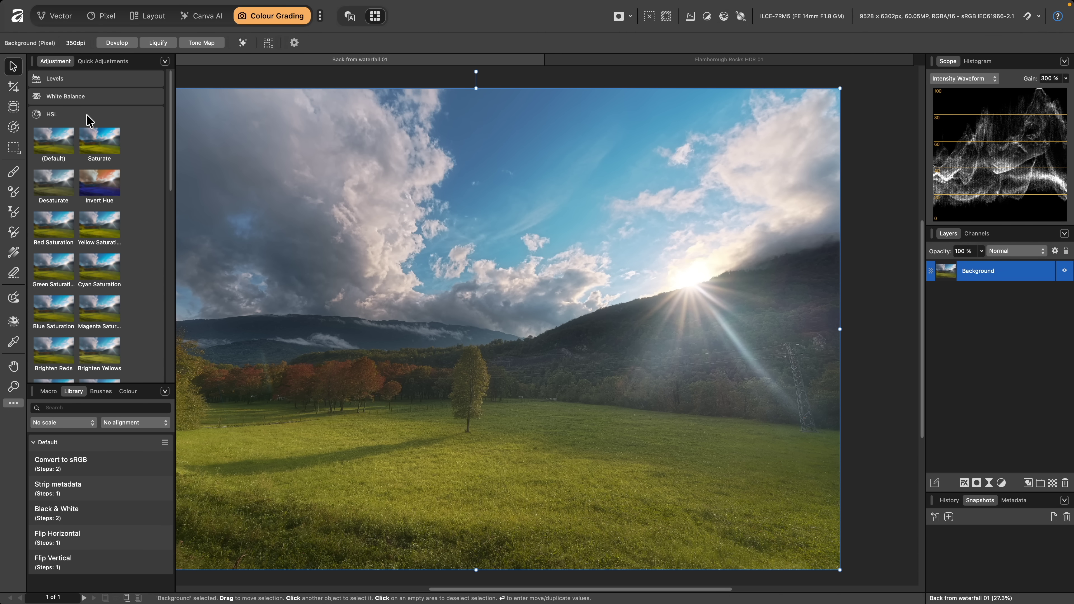
pyautogui.click(84, 114)
pyautogui.click(90, 132)
pyautogui.click(89, 132)
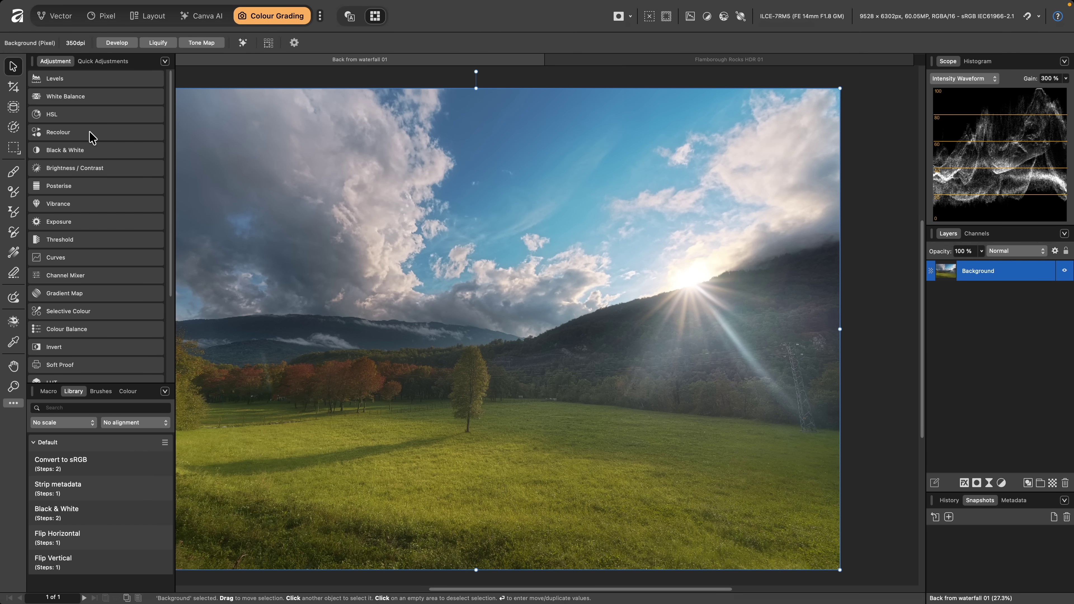
pyautogui.click(90, 150)
pyautogui.click(91, 150)
# - Add Brightness / Contrast Dodge, Selective Colour Golden Yellows and Curves Matte Black adjustments
pyautogui.click(107, 167)
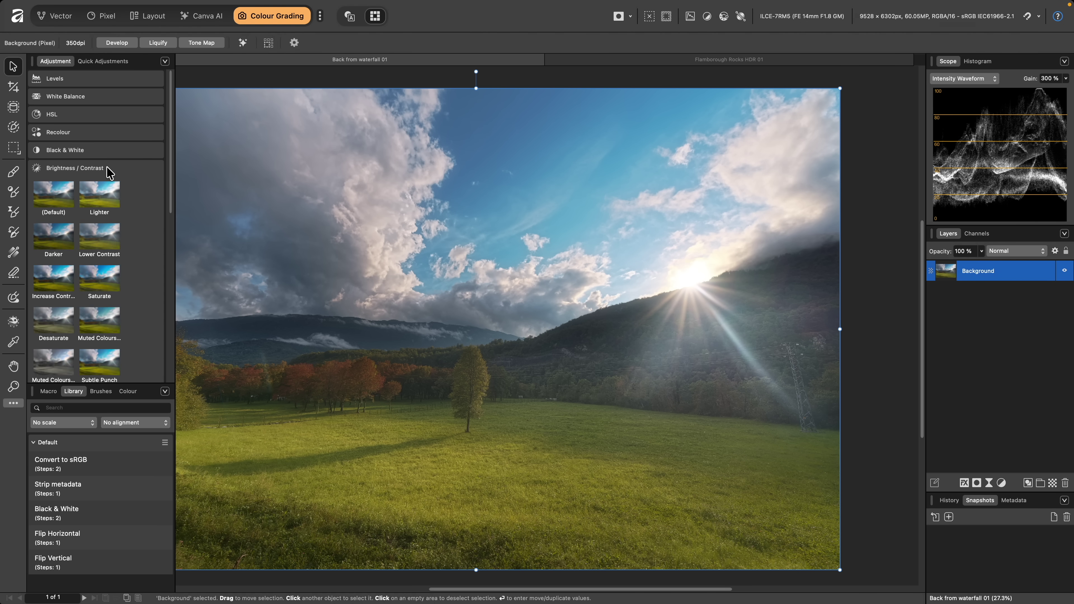
pyautogui.click(60, 306)
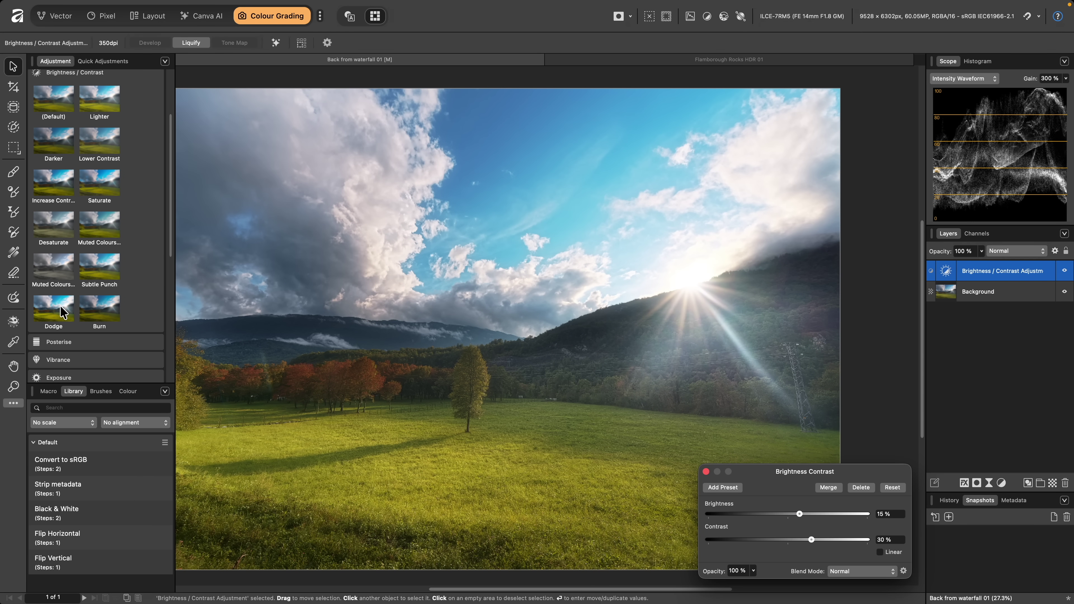
pyautogui.scroll(-10, 59, 312)
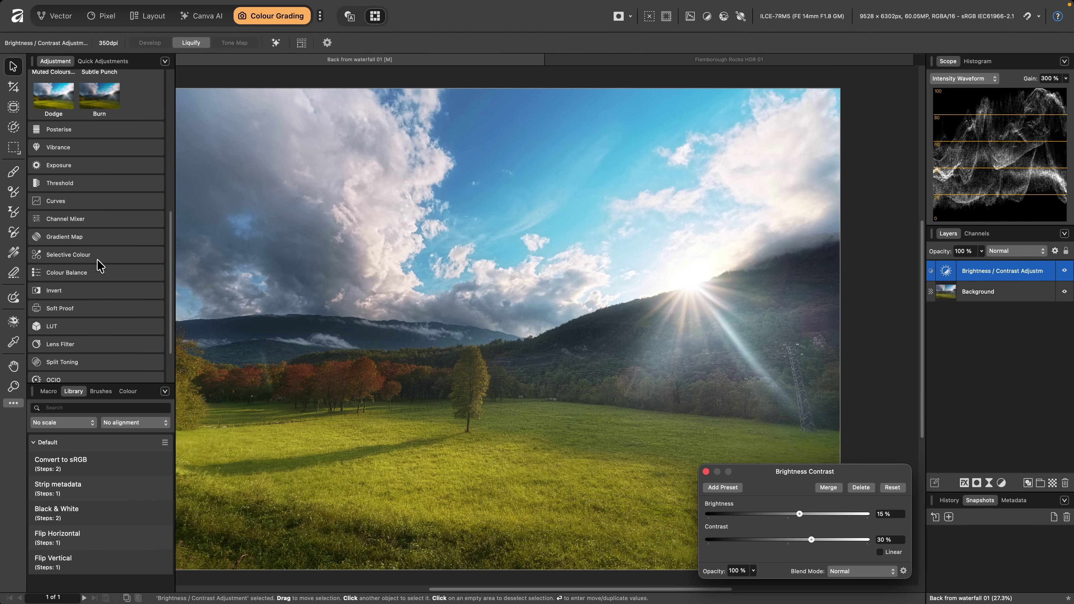
pyautogui.click(97, 258)
pyautogui.click(53, 322)
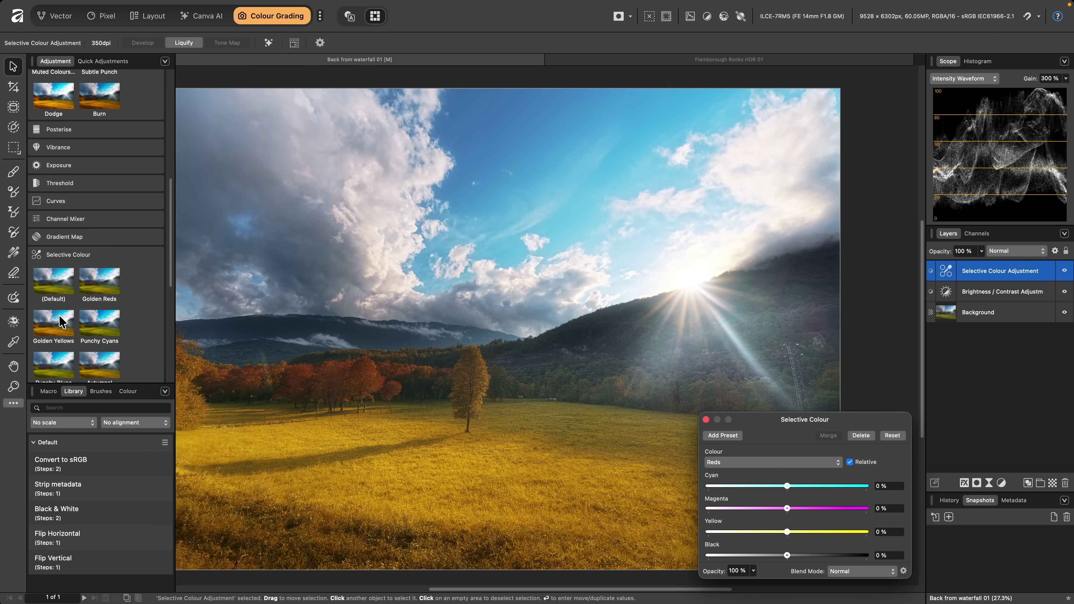
pyautogui.click(80, 204)
pyautogui.scroll(-2, 135, 296)
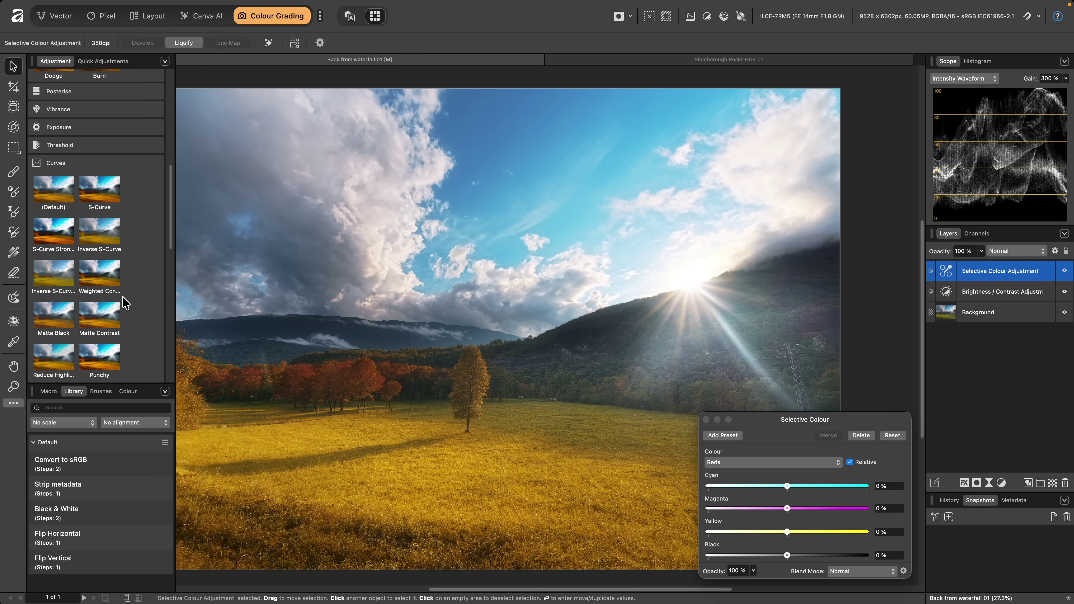
pyautogui.click(58, 320)
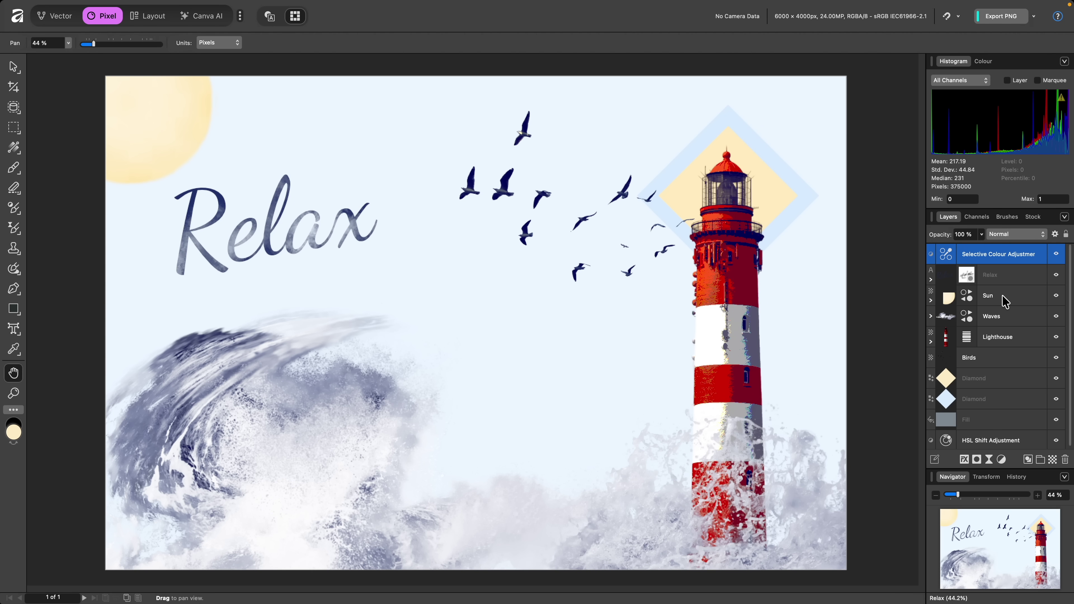
# - Select the layers from the lower Diamond up to Selective Colour and merge them into one
pyautogui.click(992, 401)
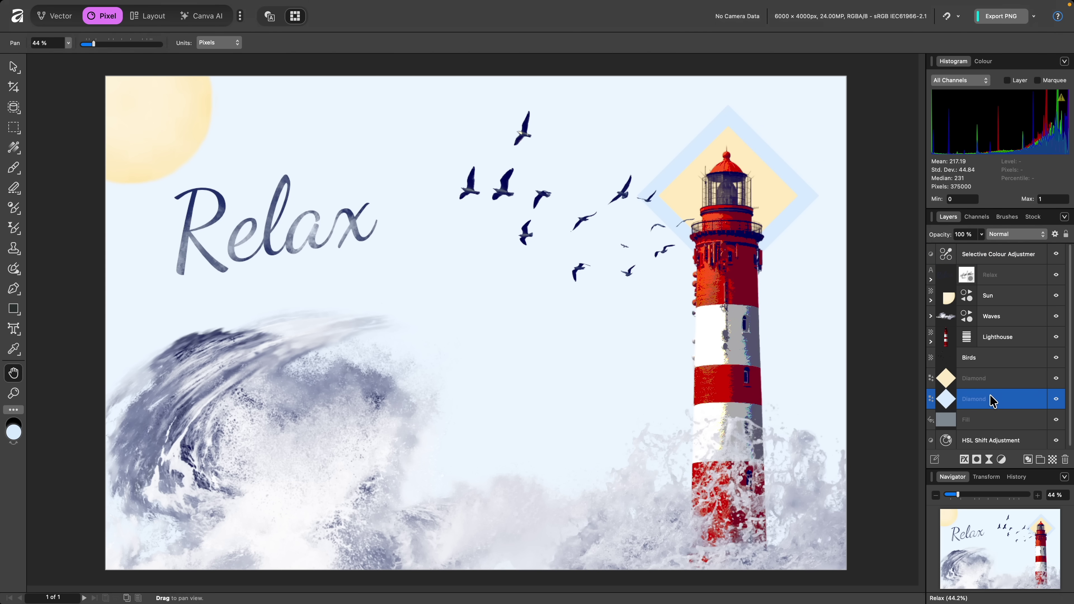
pyautogui.keyDown('shift'); pyautogui.click(992, 255); pyautogui.keyUp('shift')
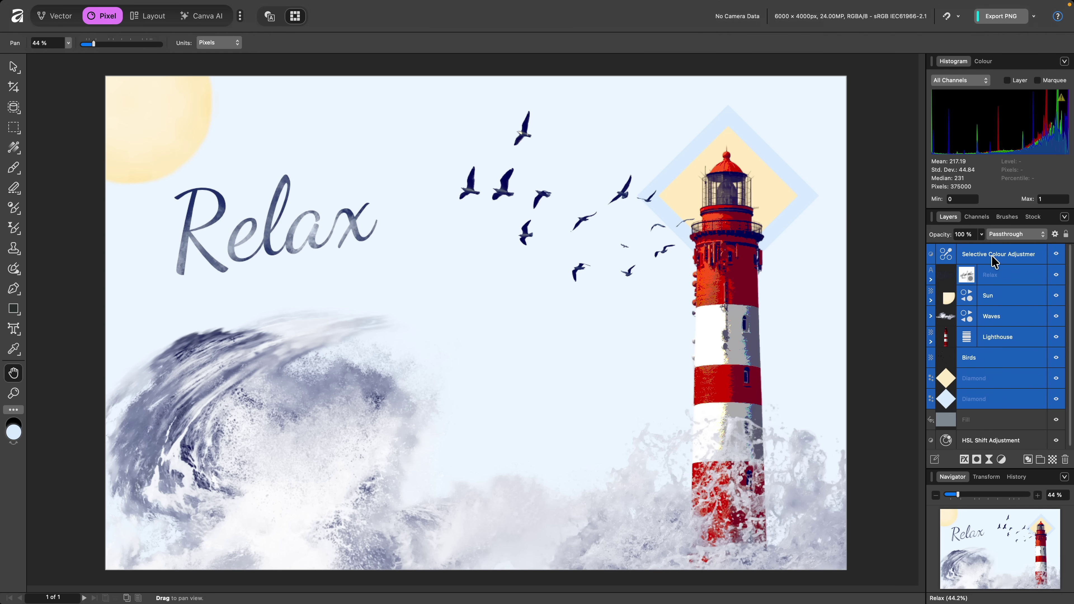
pyautogui.rightClick(991, 254)
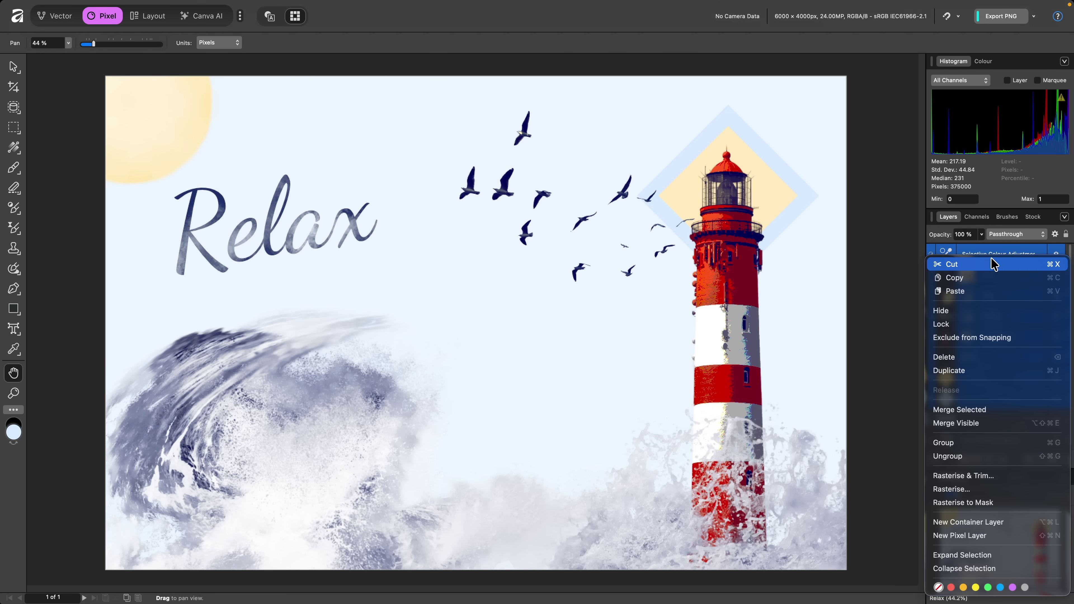
pyautogui.click(986, 408)
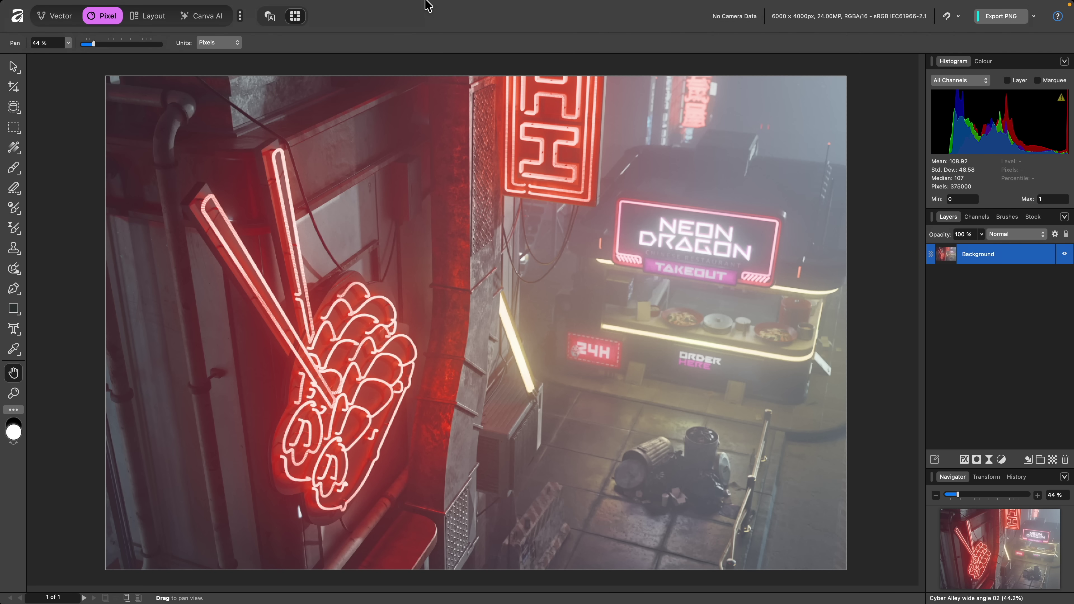
# - Add a Live Pixelate filter with preserved transparency, coarse pixelation and Darken blending, viewed at 100%
pyautogui.click(230, 8)
pyautogui.moveTo(296, 110)
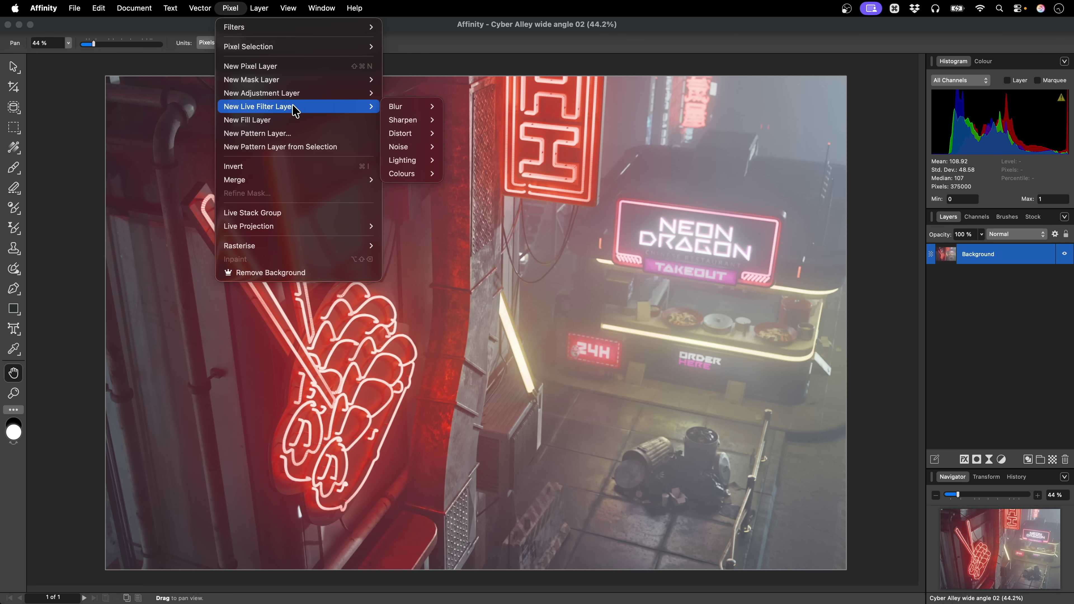
pyautogui.moveTo(405, 134)
pyautogui.click(507, 215)
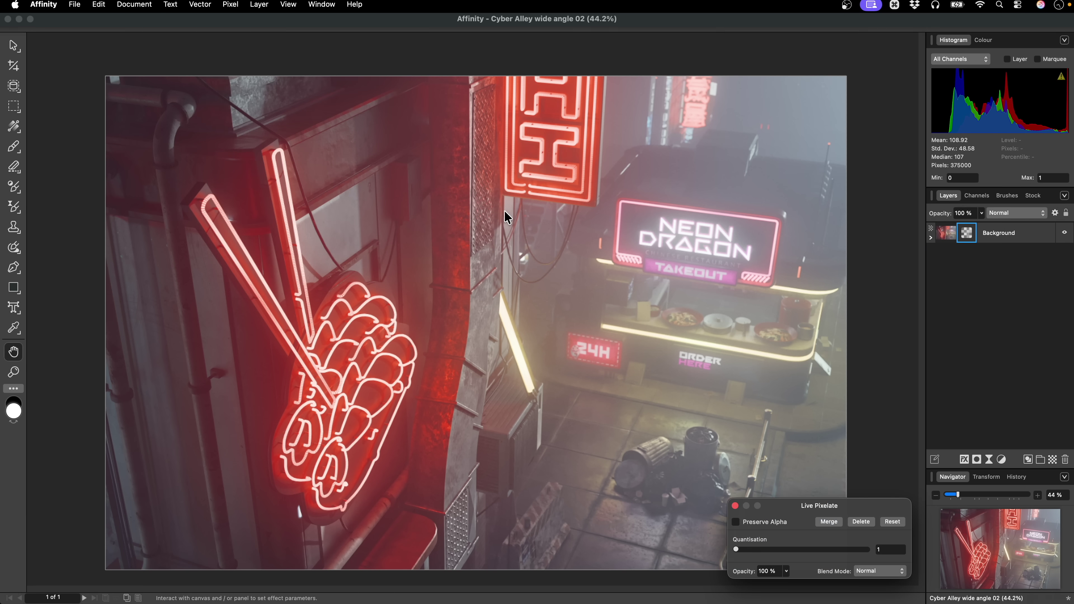
pyautogui.click(768, 523)
pyautogui.moveTo(736, 549)
pyautogui.mouseDown()
pyautogui.moveTo(750, 556)
pyautogui.moveTo(739, 552)
pyautogui.mouseUp()
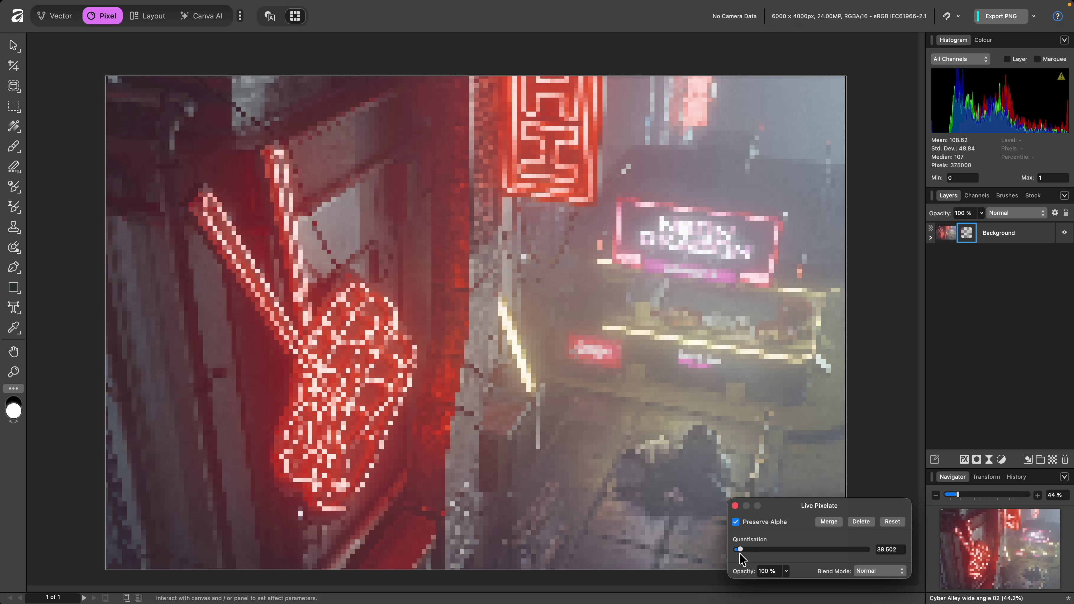
pyautogui.click(886, 571)
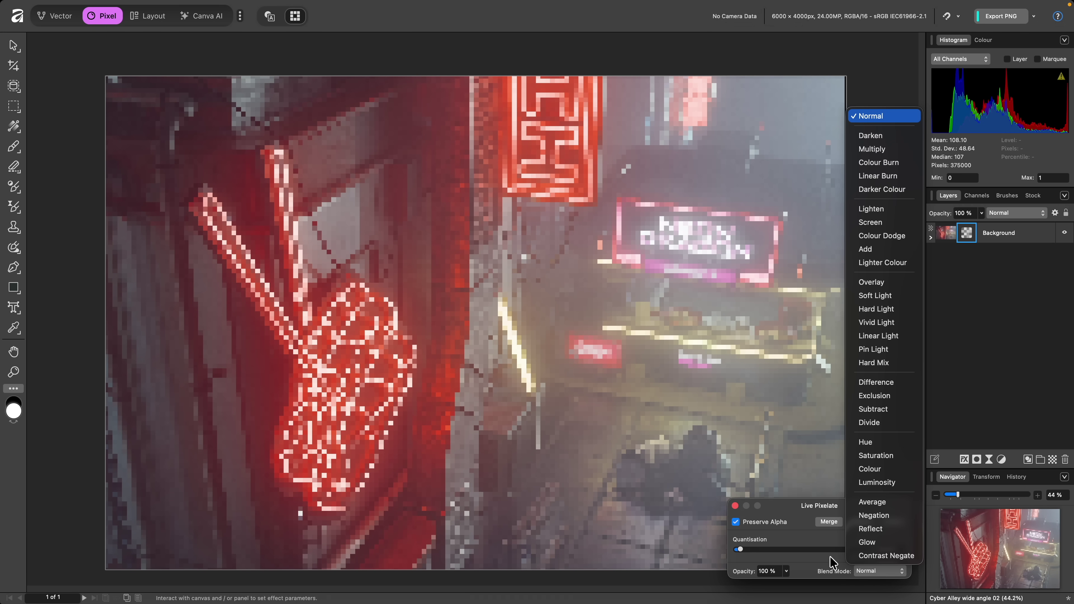
pyautogui.click(870, 137)
pyautogui.moveTo(740, 550); pyautogui.dragTo(751, 554)
pyautogui.press('super+1')
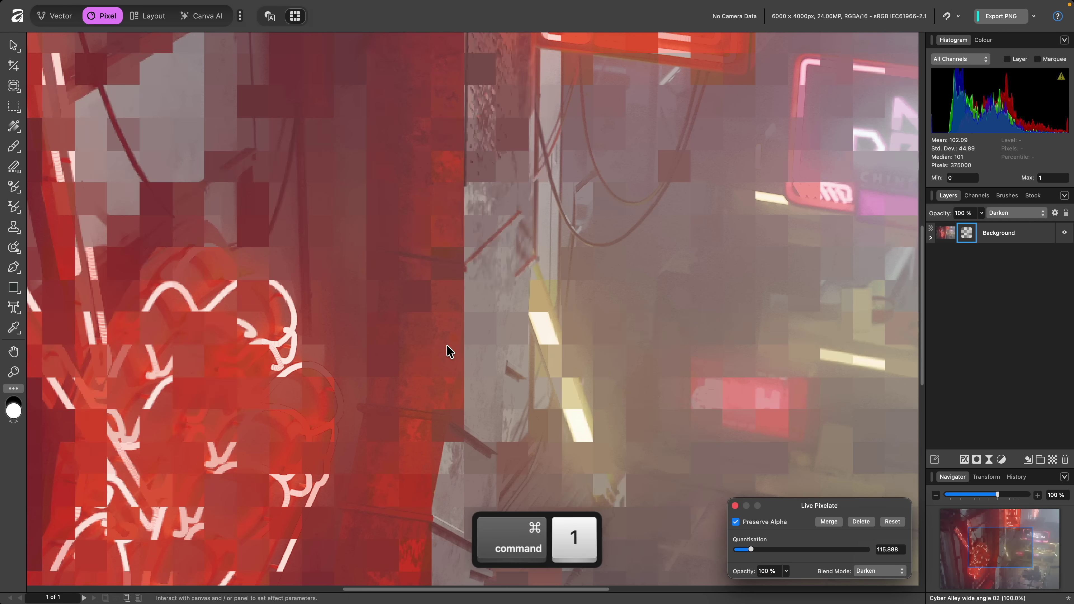
# - Set the Pixelate filter's blend mode to Difference and move it above the Background layer
pyautogui.click(883, 571)
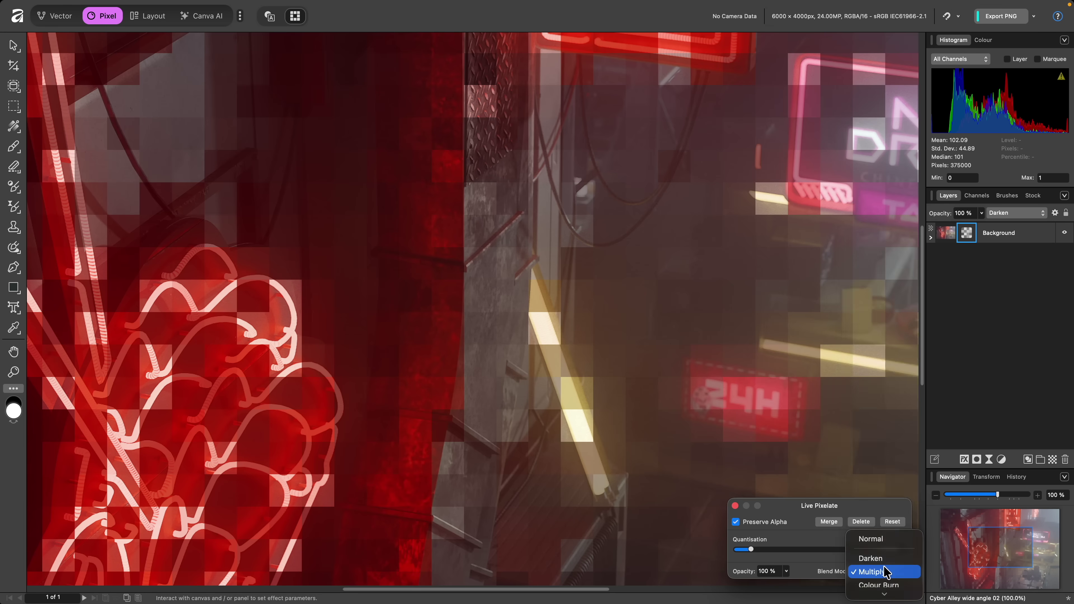
pyautogui.scroll(-5, 886, 573)
pyautogui.click(892, 511)
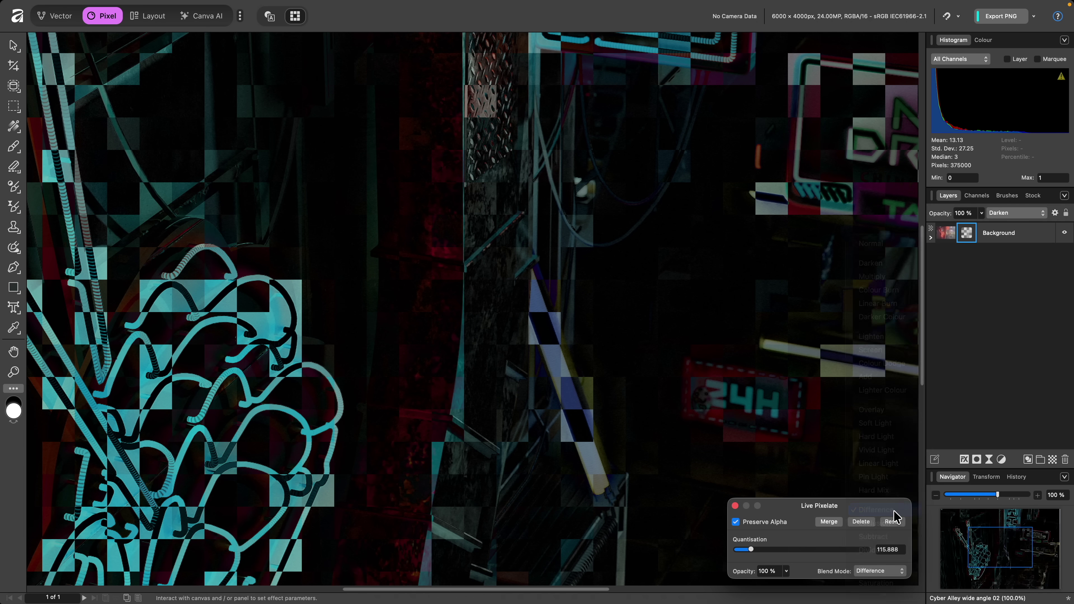
pyautogui.click(931, 231)
pyautogui.moveTo(985, 253); pyautogui.dragTo(947, 230)
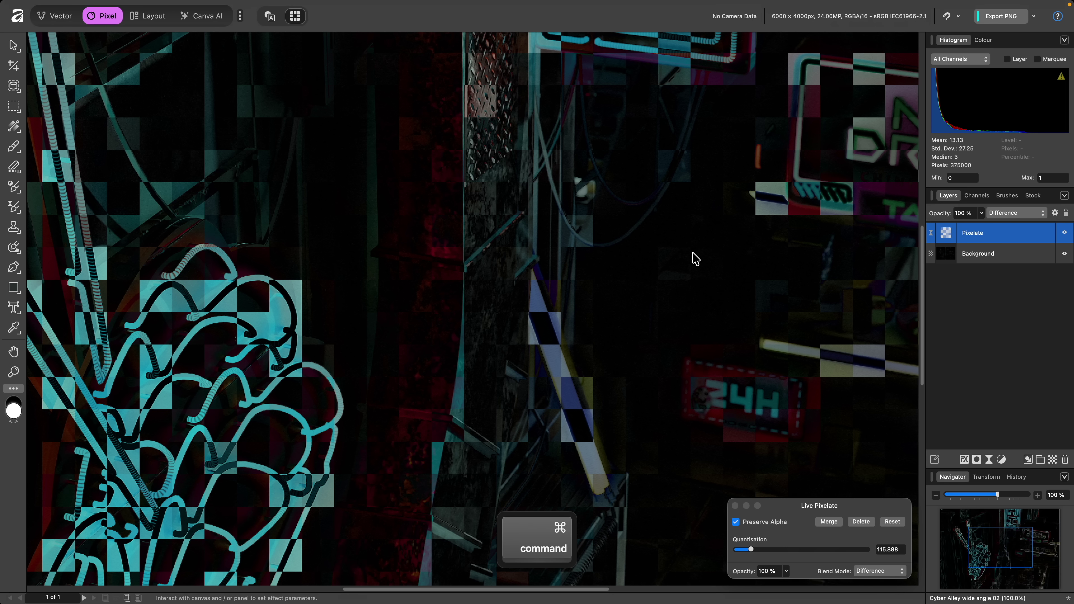
# - Group the Pixelate layer and set the group's Source Layer Ranges output to 63%
pyautogui.press('super+g')
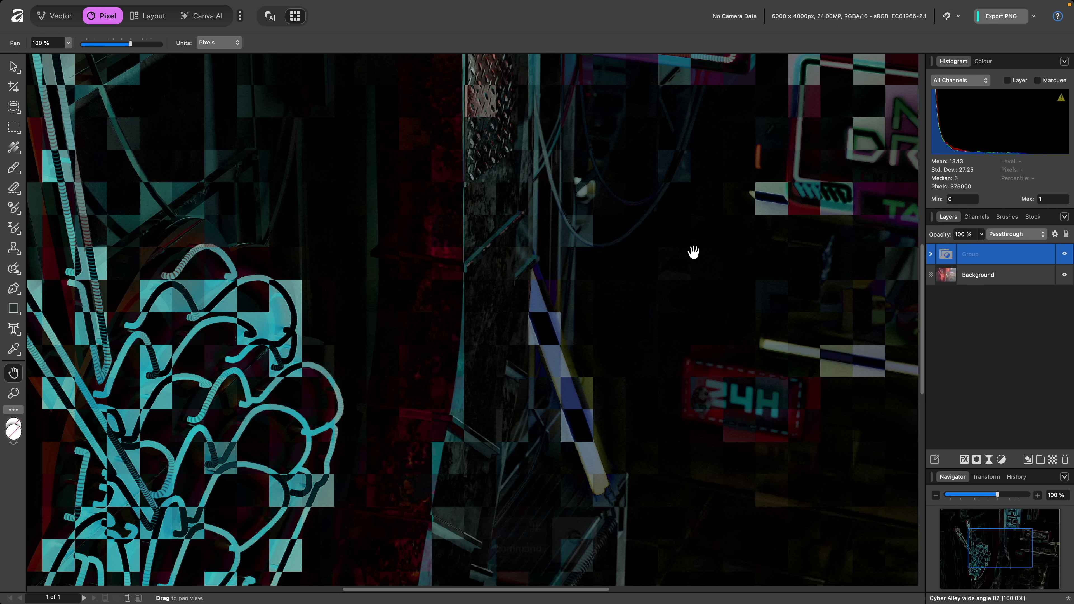
pyautogui.click(1055, 234)
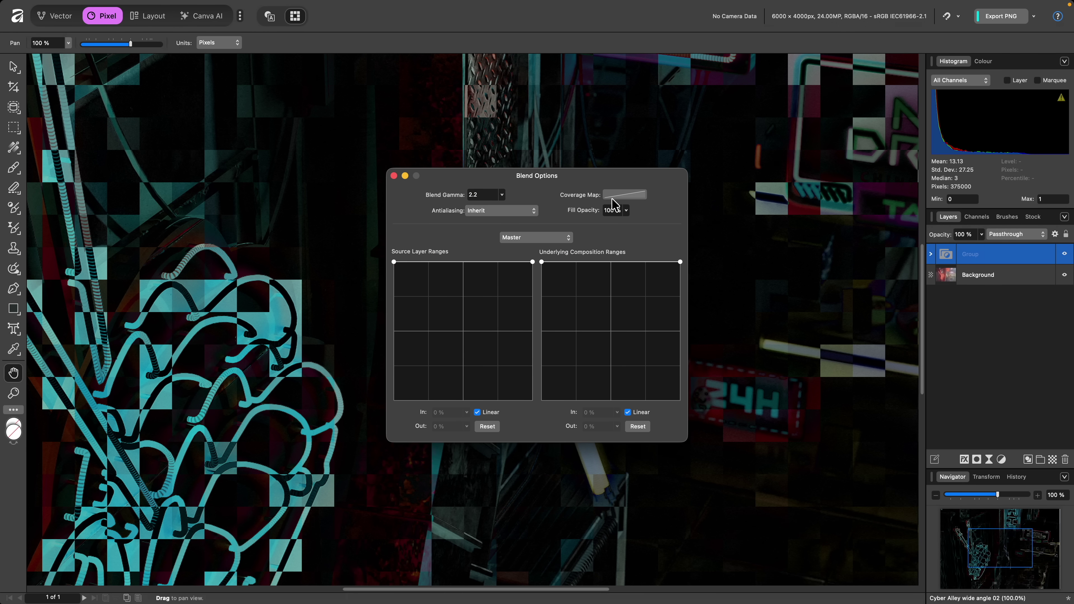
pyautogui.moveTo(587, 176); pyautogui.dragTo(866, 73)
pyautogui.moveTo(672, 159); pyautogui.dragTo(663, 302)
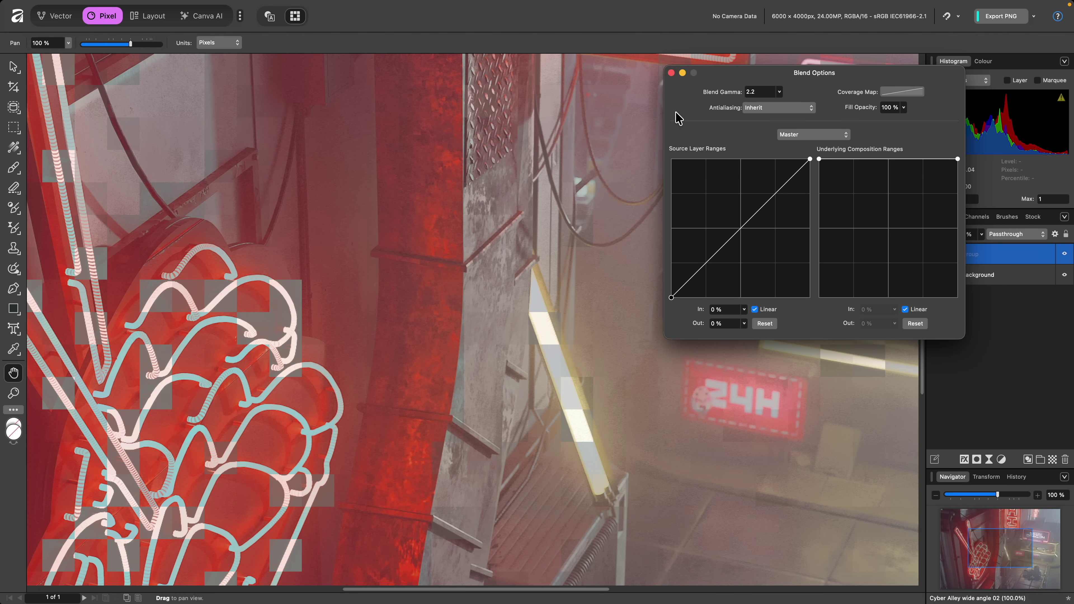
pyautogui.click(671, 73)
# - Raise the Pixelate filter's quantisation to 337.759 for larger pixel blocks
pyautogui.hscroll(8, 763, 267)
pyautogui.scroll(2, 763, 267)
pyautogui.hscroll(8, 756, 295)
pyautogui.scroll(-1, 756, 295)
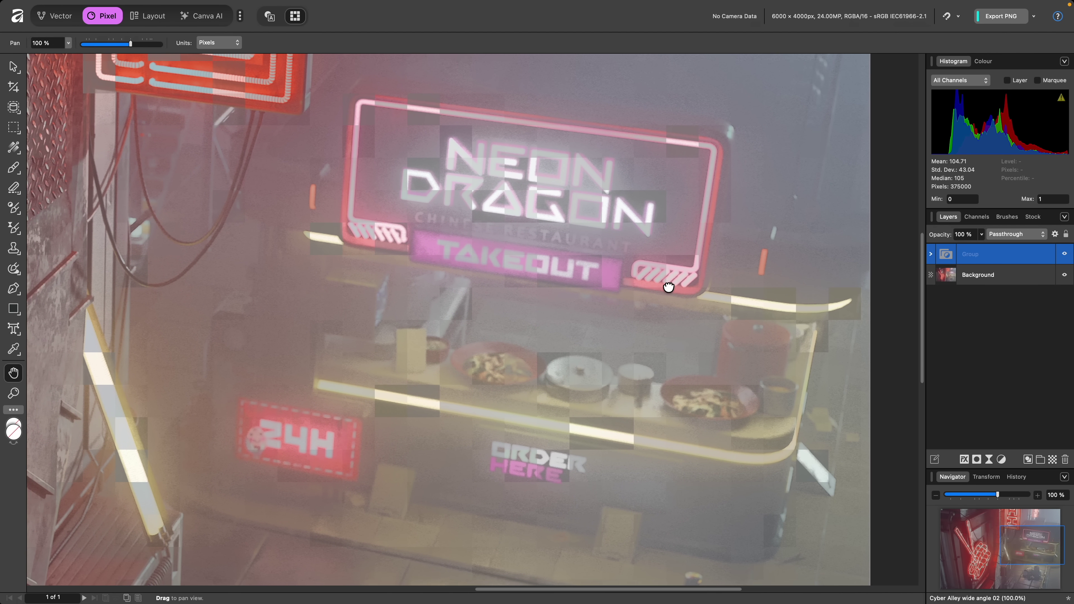
pyautogui.click(932, 255)
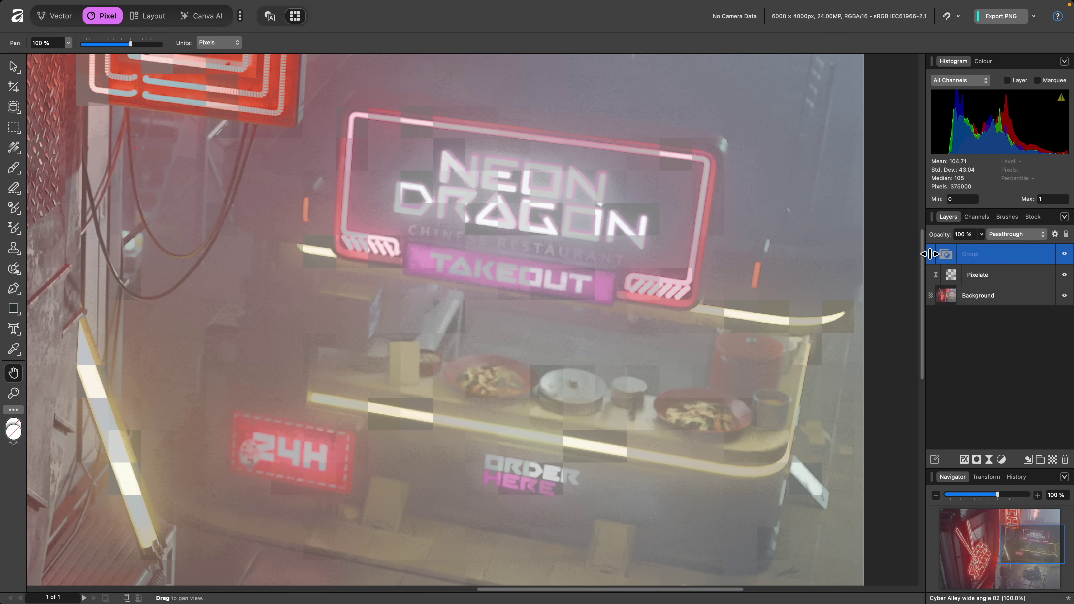
pyautogui.doubleClick(951, 275)
pyautogui.moveTo(753, 553)
pyautogui.mouseDown()
pyautogui.moveTo(783, 559)
pyautogui.moveTo(742, 553)
pyautogui.mouseUp()
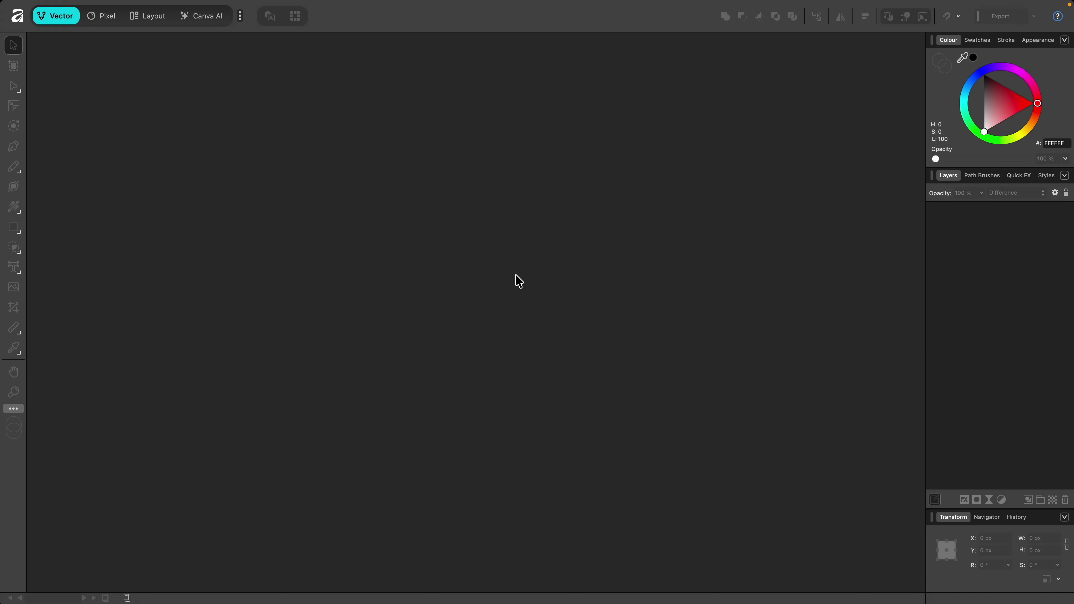
# - Open Space 01.jpg from the File Type Studio Switching folder
pyautogui.press('super+o')
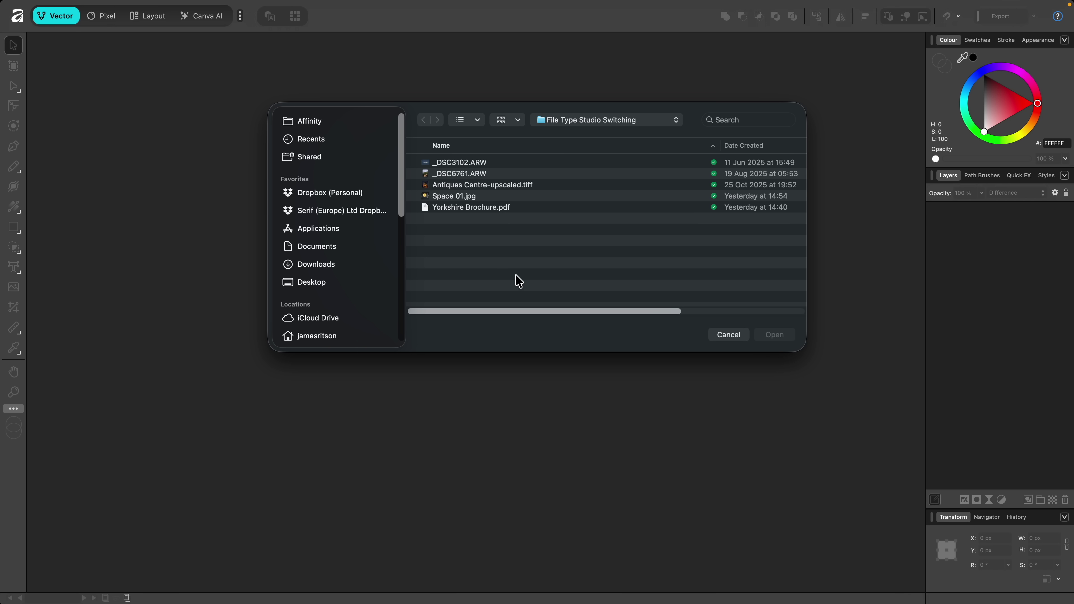
pyautogui.click(475, 199)
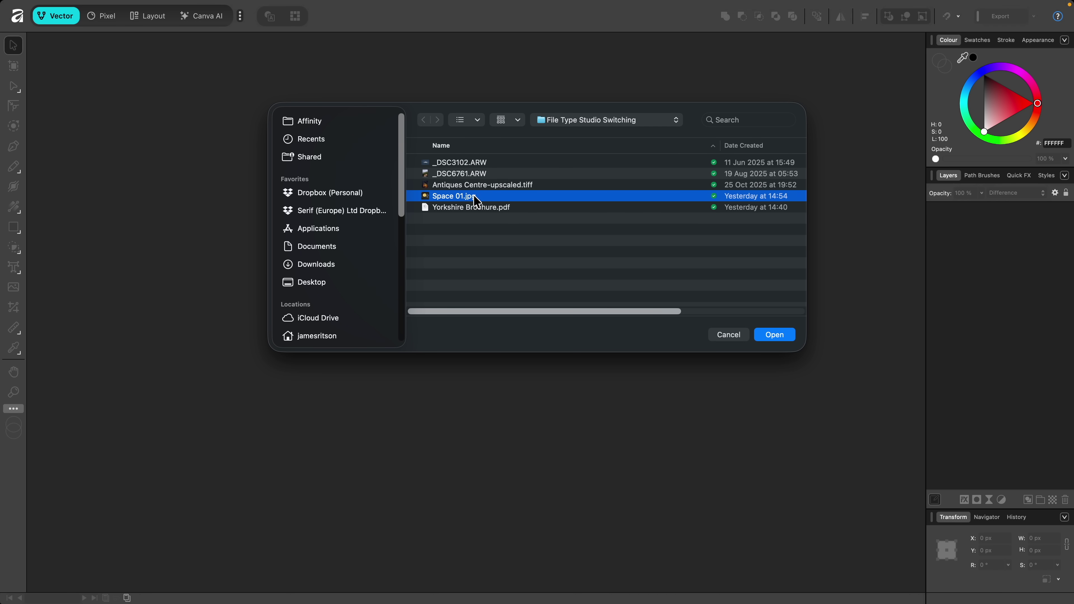
pyautogui.doubleClick(474, 196)
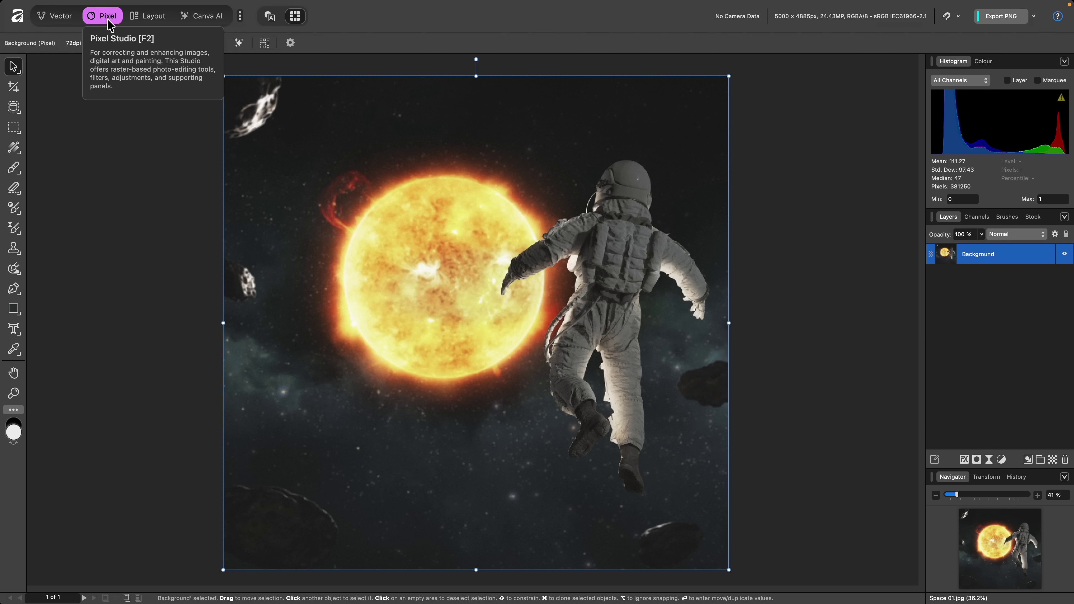
# - Enable the Compositing studio and make it the default for bitmap files
pyautogui.click(240, 17)
pyautogui.scroll(-2, 236, 133)
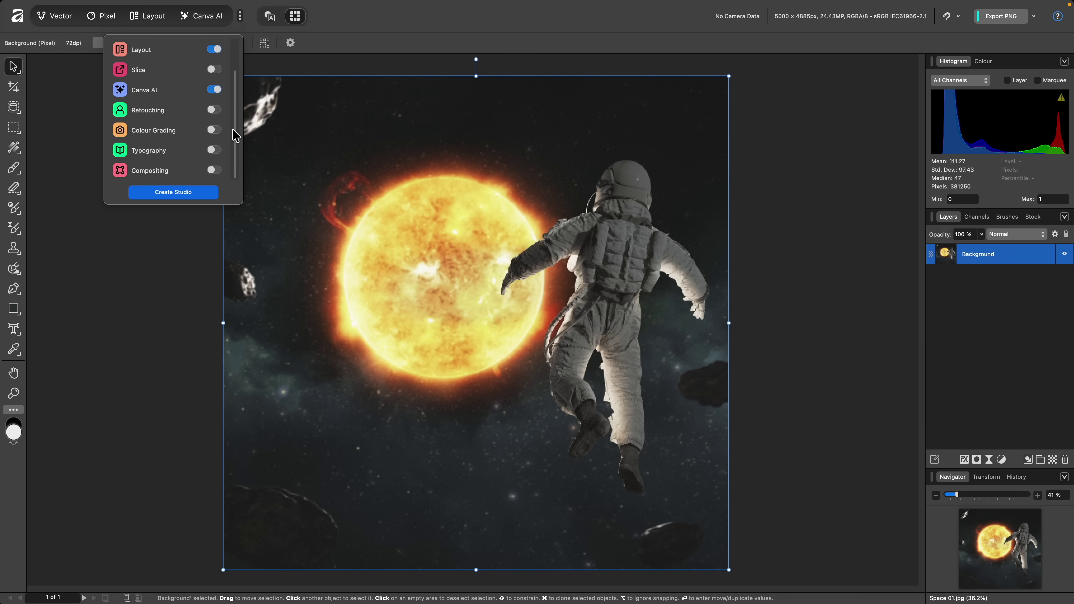
pyautogui.click(214, 170)
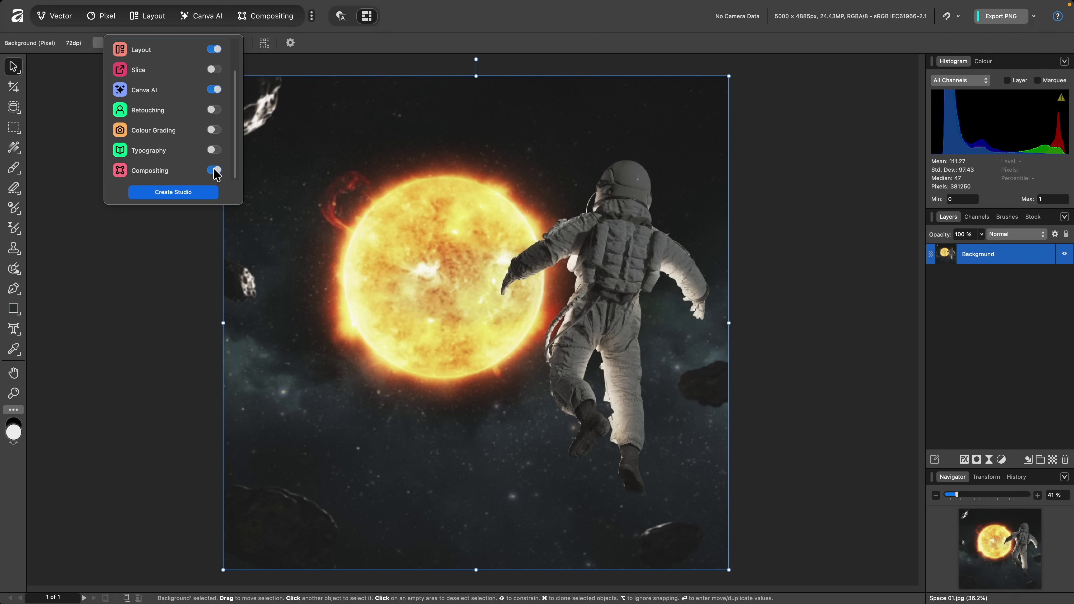
pyautogui.click(151, 171)
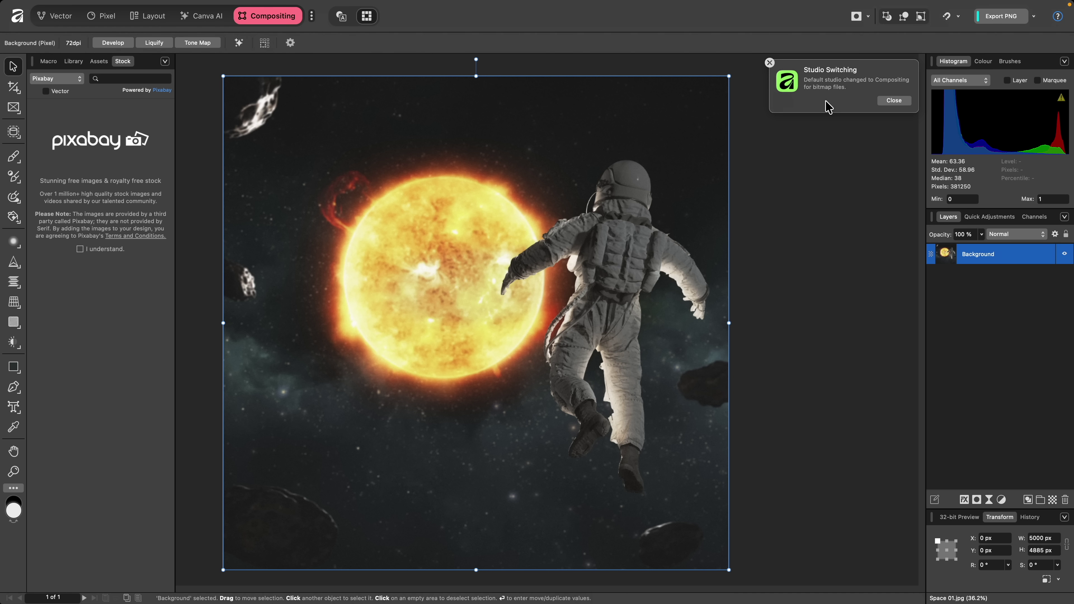
pyautogui.click(892, 102)
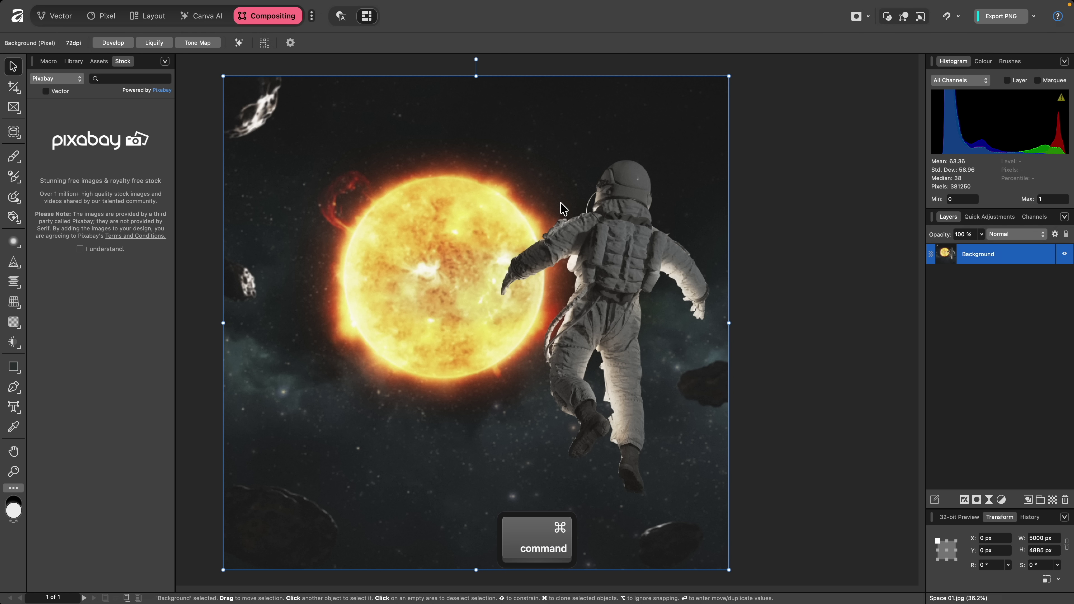
# - Close the space photo, switch to the Vector studio and bring up the Open dialog
pyautogui.press('super+w')
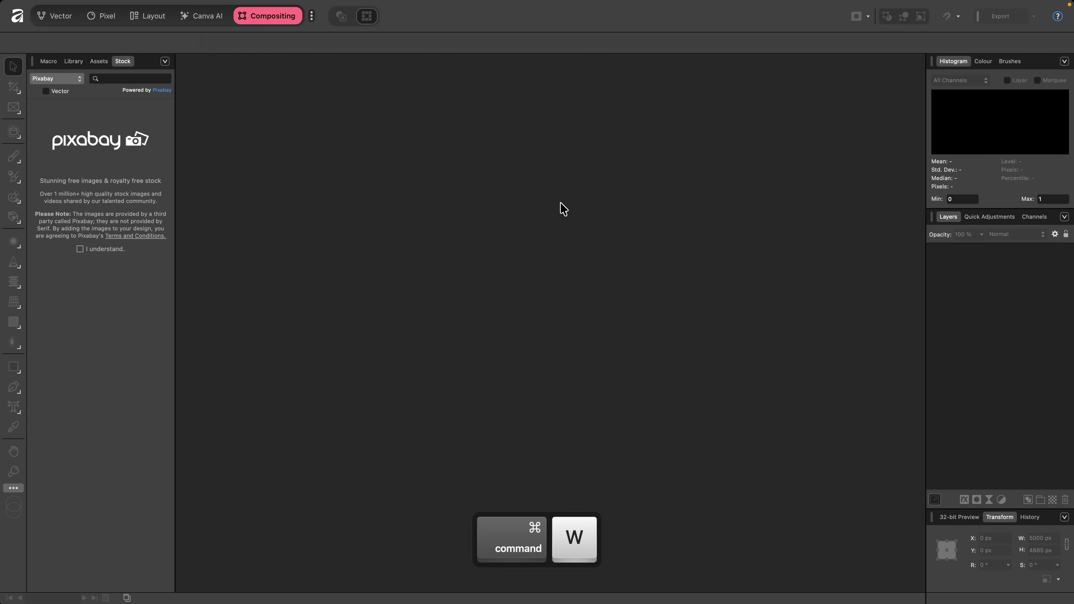
pyautogui.click(62, 18)
pyautogui.press('super+o')
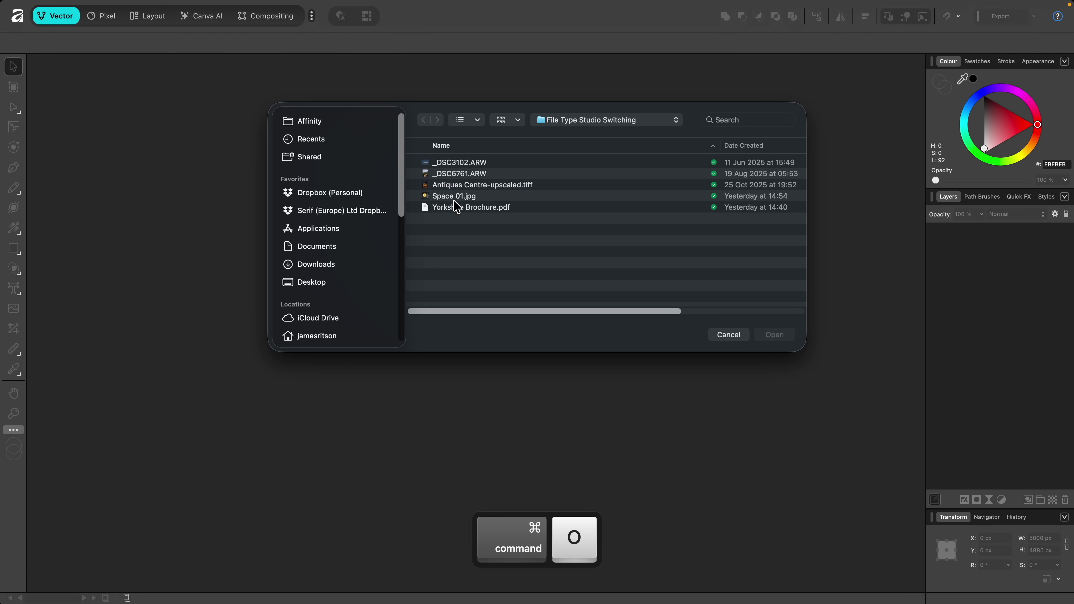
# - Open Antiques Centre-upscaled.tiff and move it into the Pixel studio
pyautogui.click(553, 187)
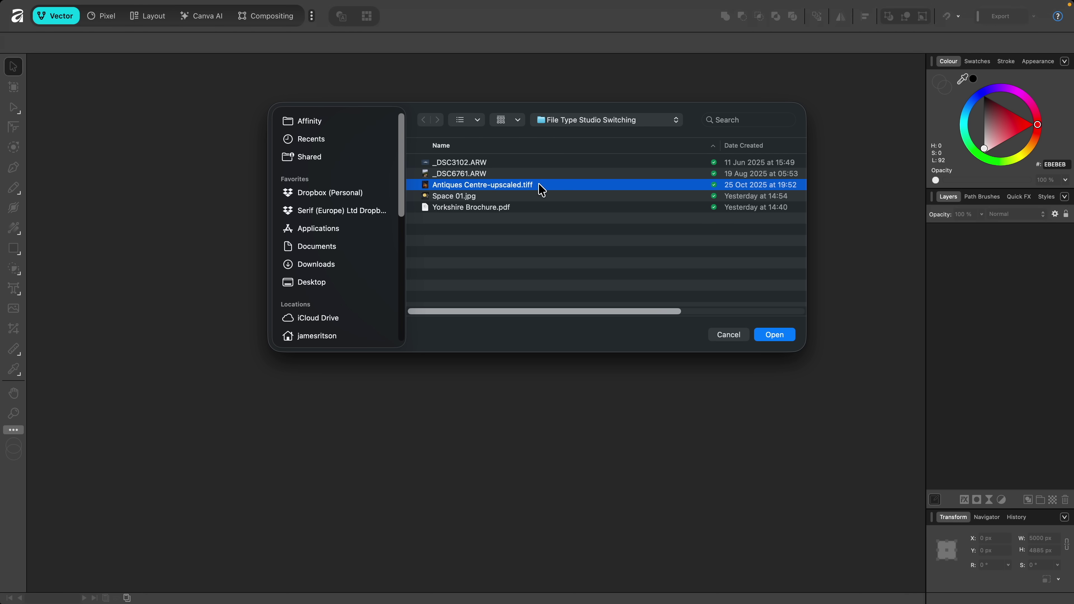
pyautogui.doubleClick(542, 187)
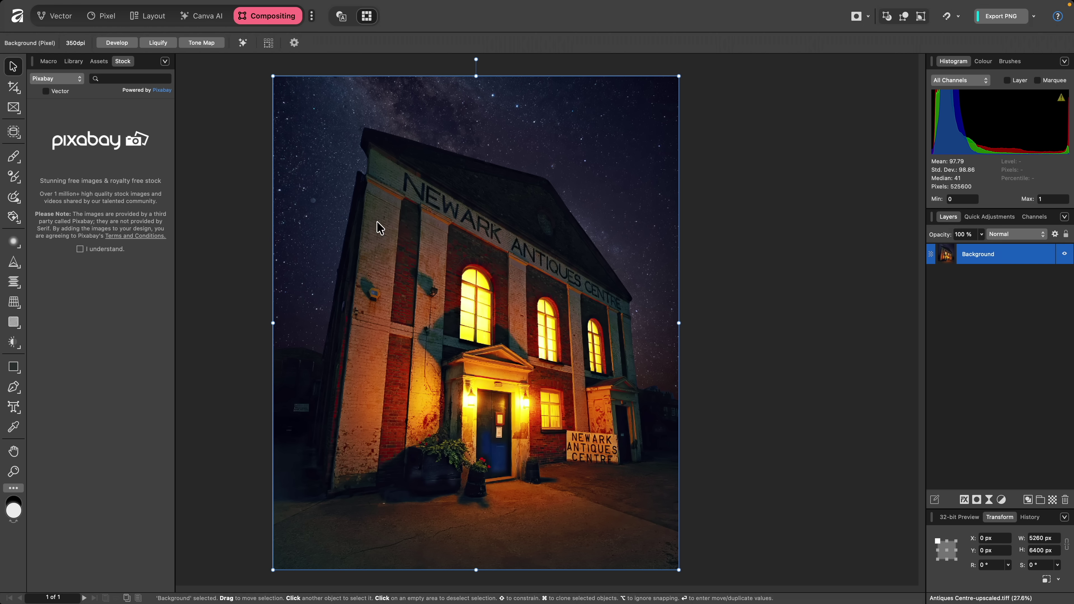
pyautogui.click(110, 19)
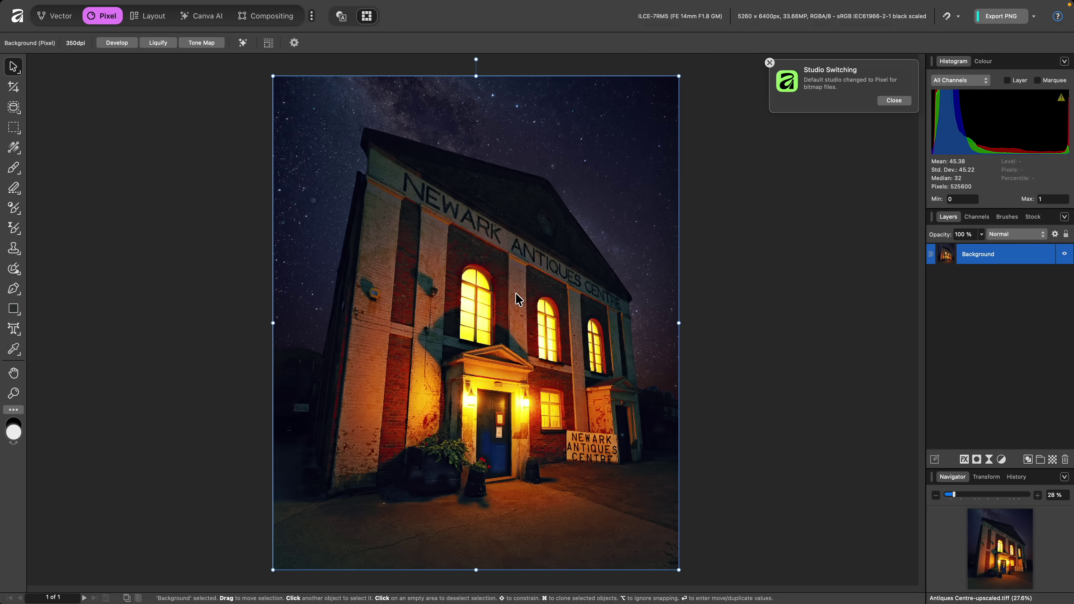
# - Add a White Balance adjustment layer set to -56%
pyautogui.click(231, 8)
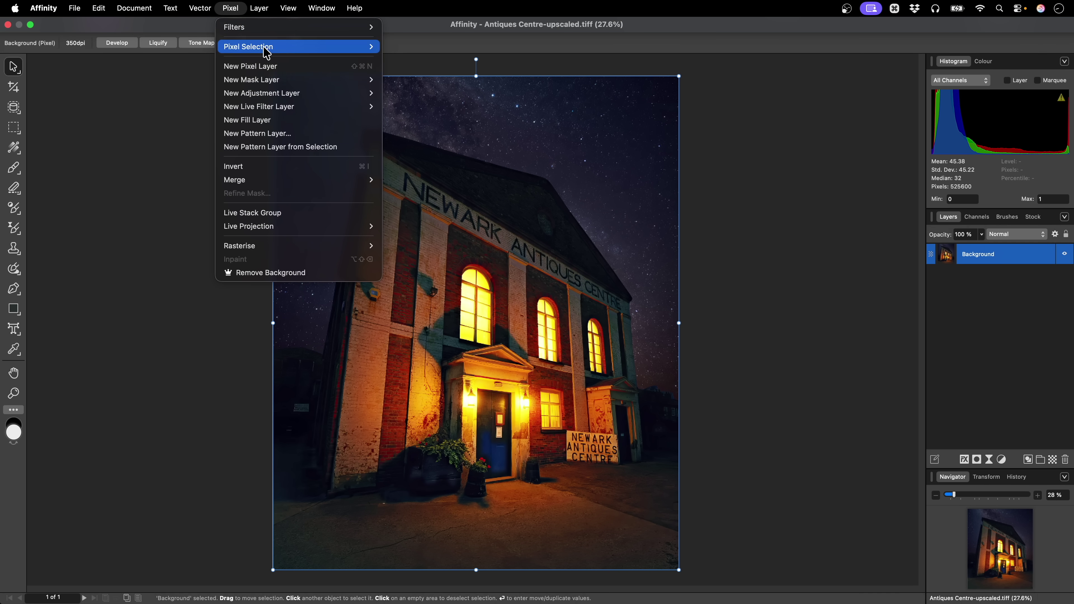
pyautogui.moveTo(296, 93)
pyautogui.click(450, 123)
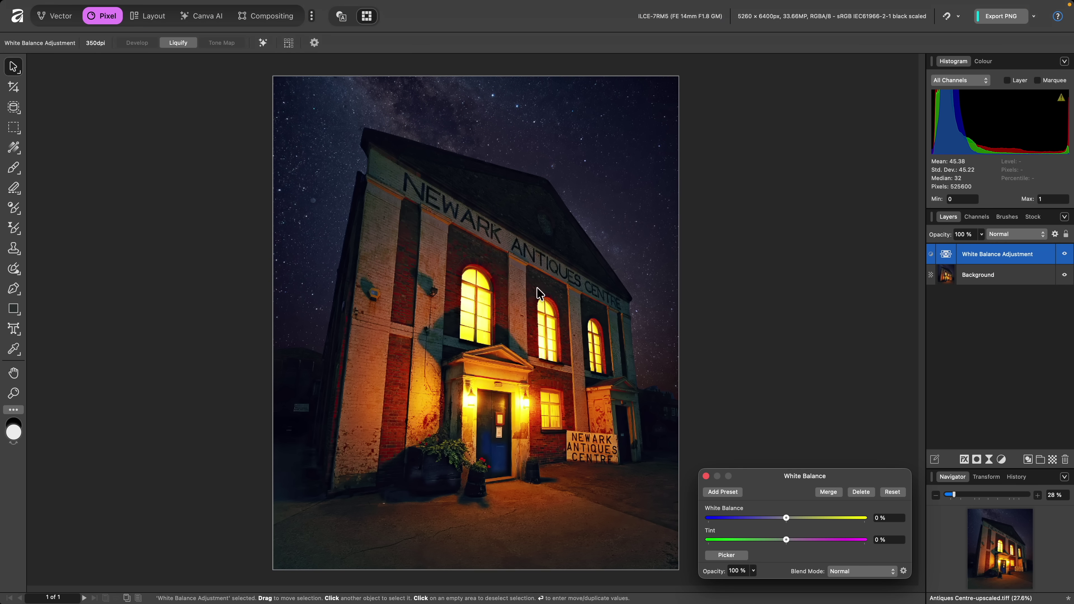
pyautogui.moveTo(785, 517); pyautogui.dragTo(742, 519)
pyautogui.click(705, 476)
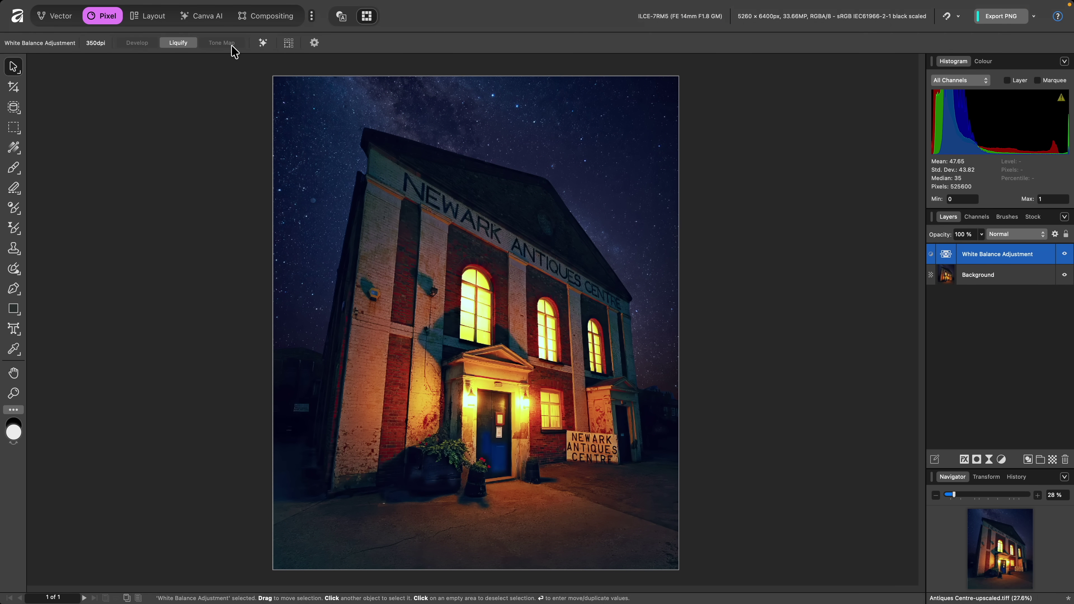
# - Cycle through the Canva AI, Compositing and Layout studios, then return to Pixel
pyautogui.click(211, 17)
pyautogui.click(283, 19)
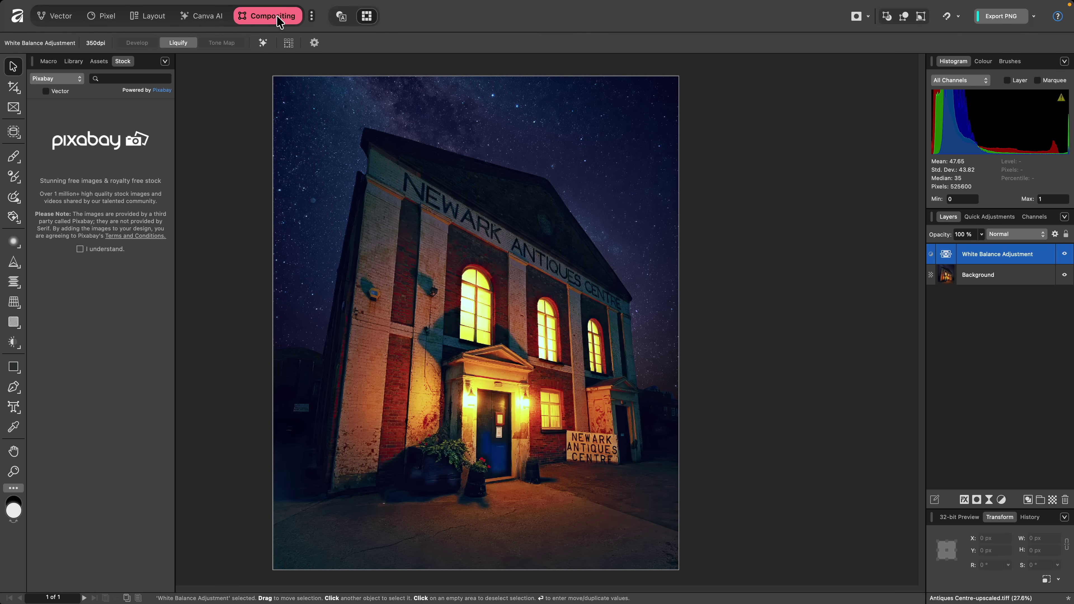
pyautogui.click(167, 19)
pyautogui.click(115, 18)
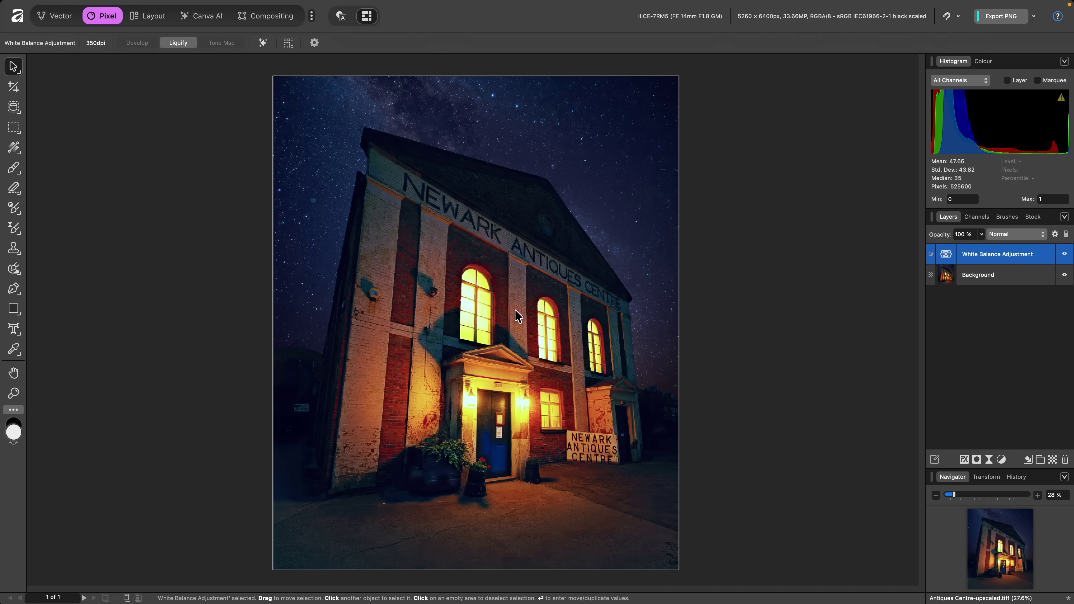
# - Close the antiques photo without saving and open Yorkshire Brochure.pdf with default import options
pyautogui.press('super+w')
pyautogui.click(537, 249)
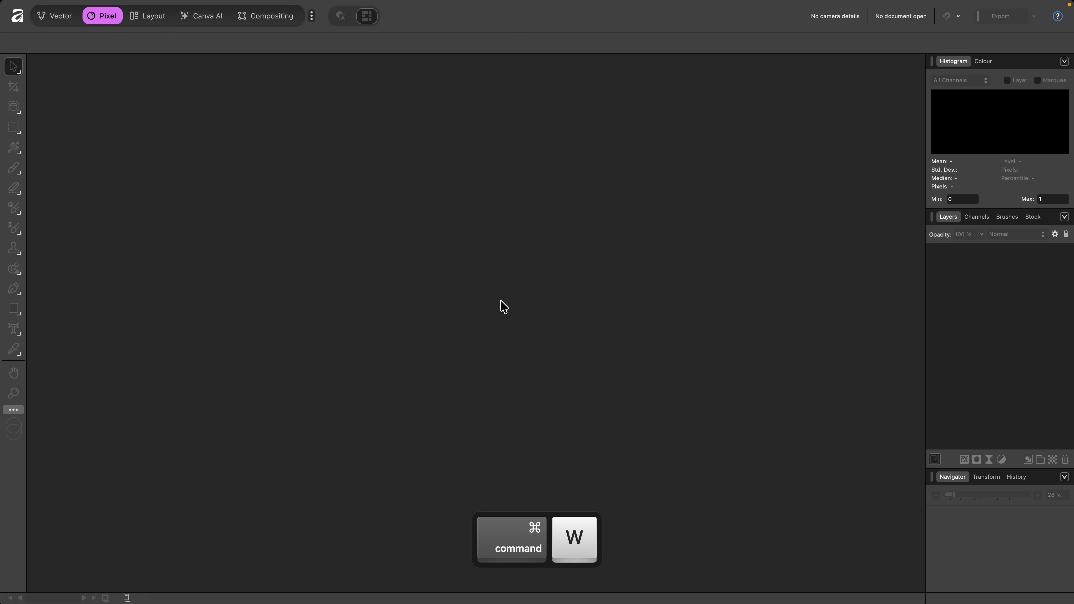
pyautogui.press('super+o')
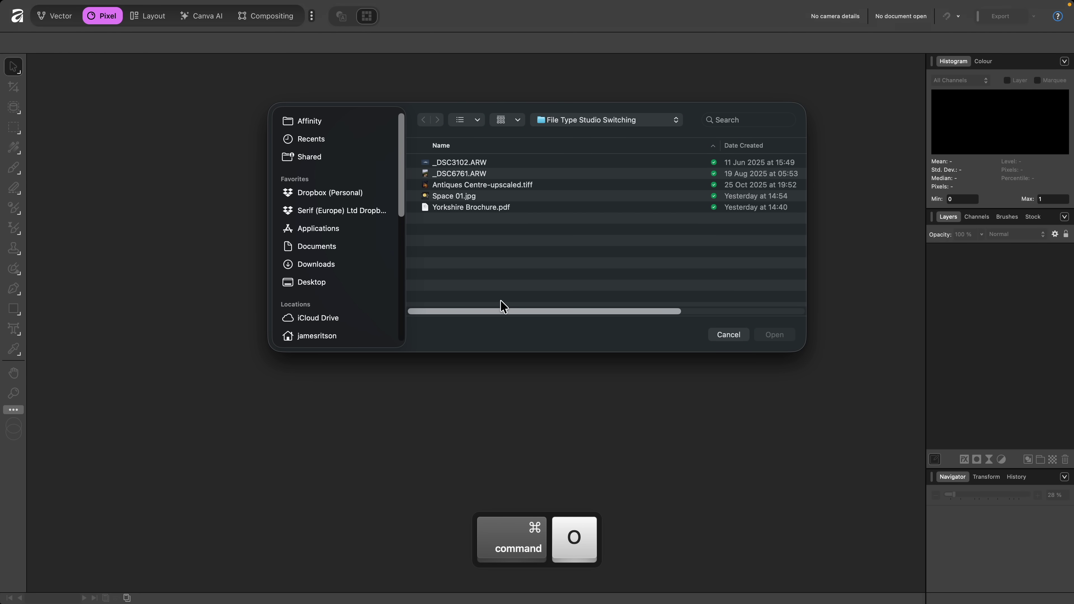
pyautogui.click(532, 207)
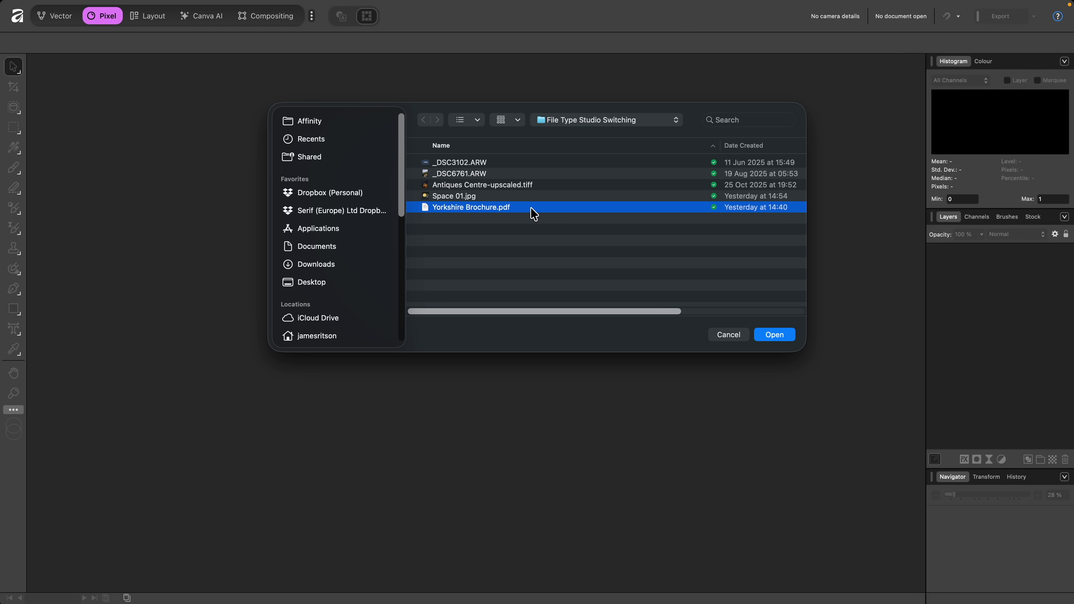
pyautogui.doubleClick(532, 208)
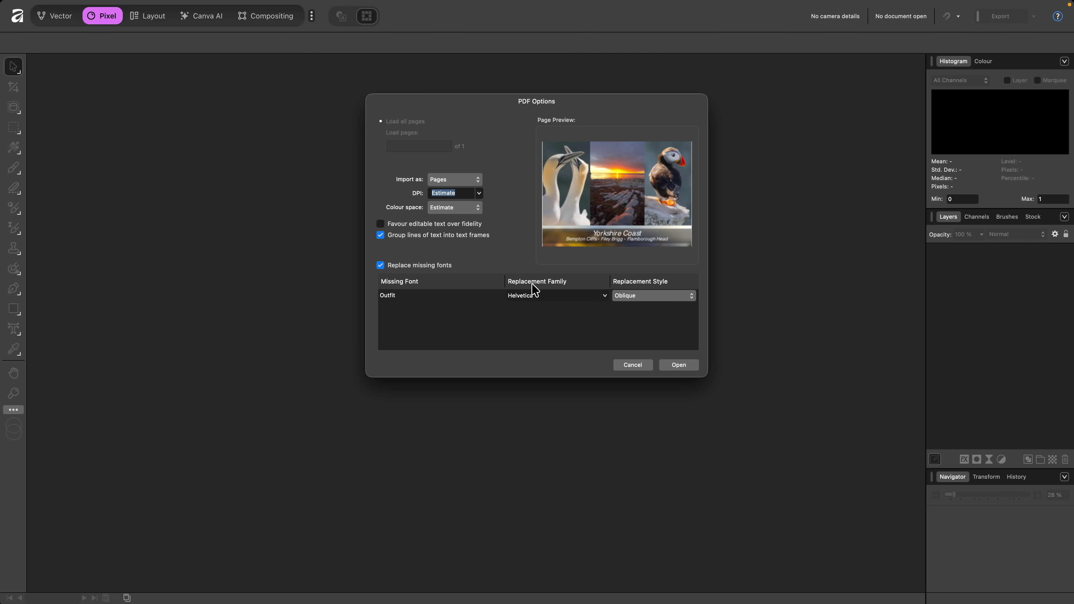
pyautogui.click(678, 365)
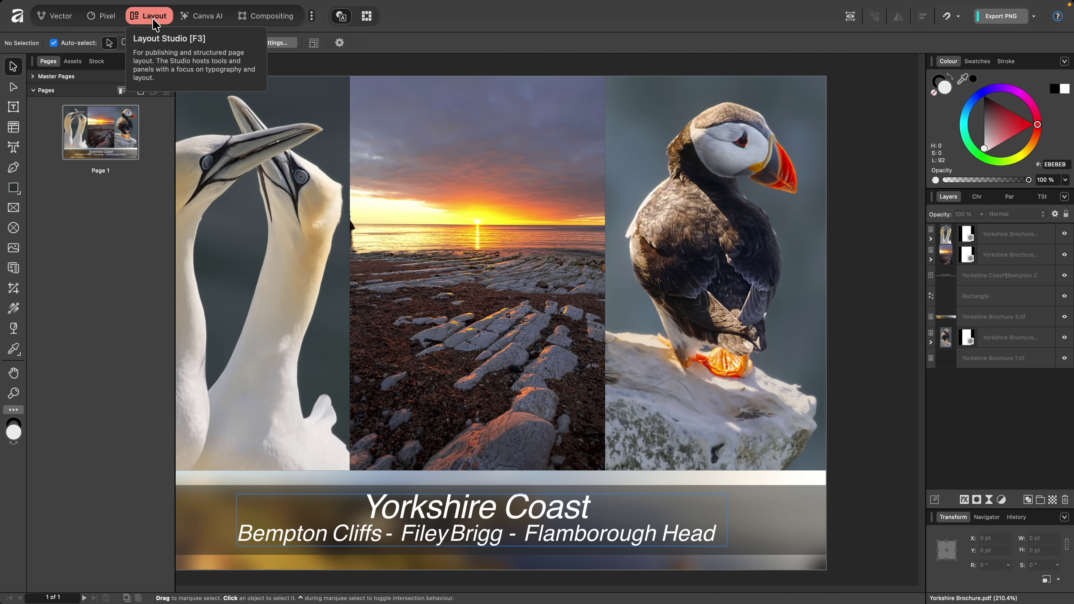
# - Enable the Typography studio and make it the default for layout files
pyautogui.click(311, 19)
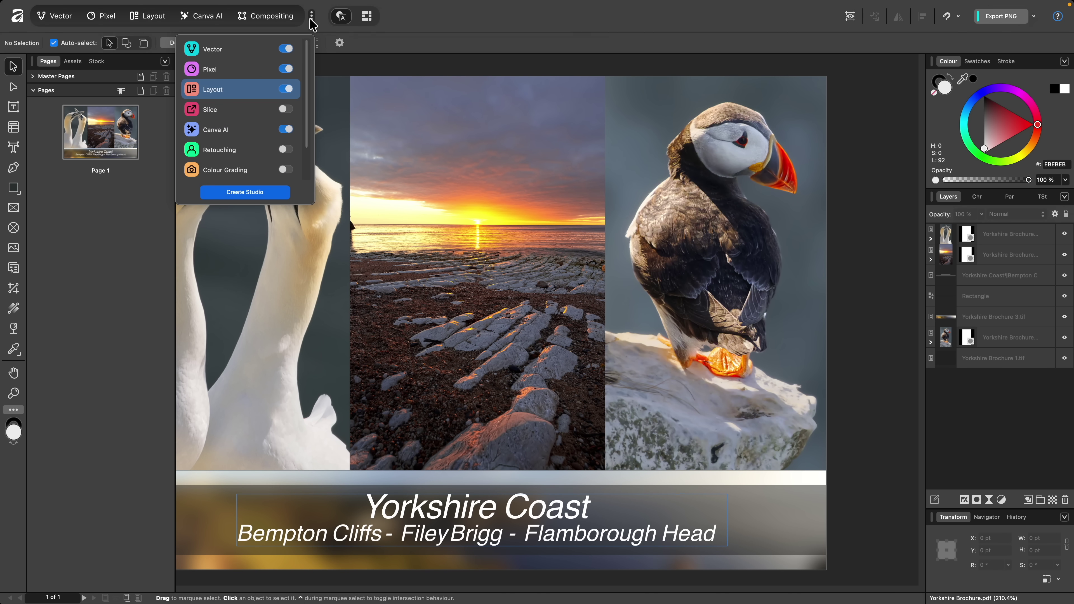
pyautogui.scroll(-2, 241, 127)
pyautogui.click(285, 150)
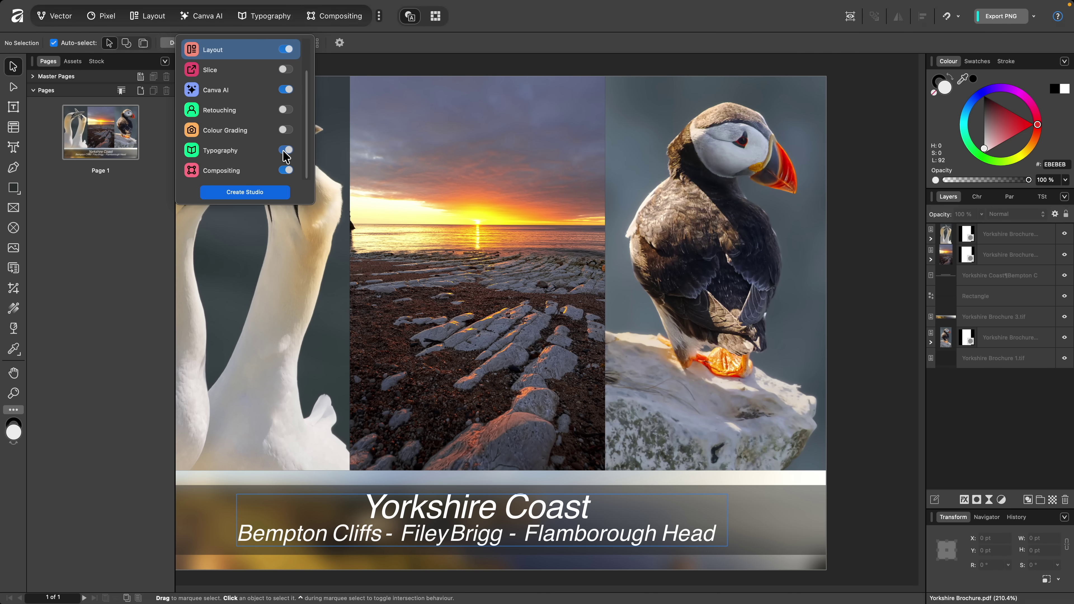
pyautogui.click(237, 155)
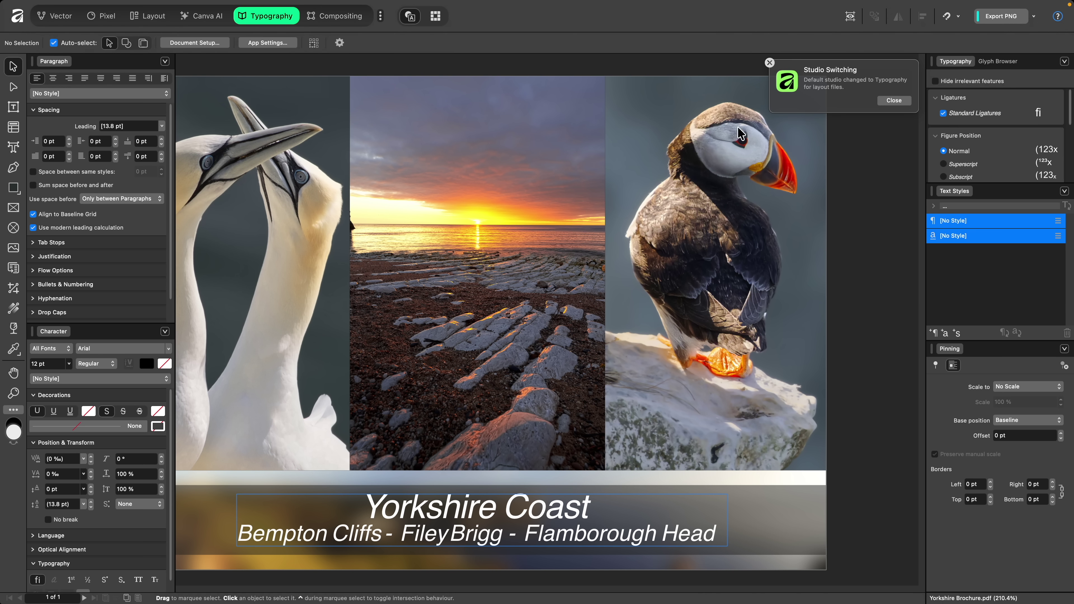
pyautogui.click(897, 102)
# - Close the brochure, open _DSC3102.ARW and fit the whole photo in the window
pyautogui.press('super+w')
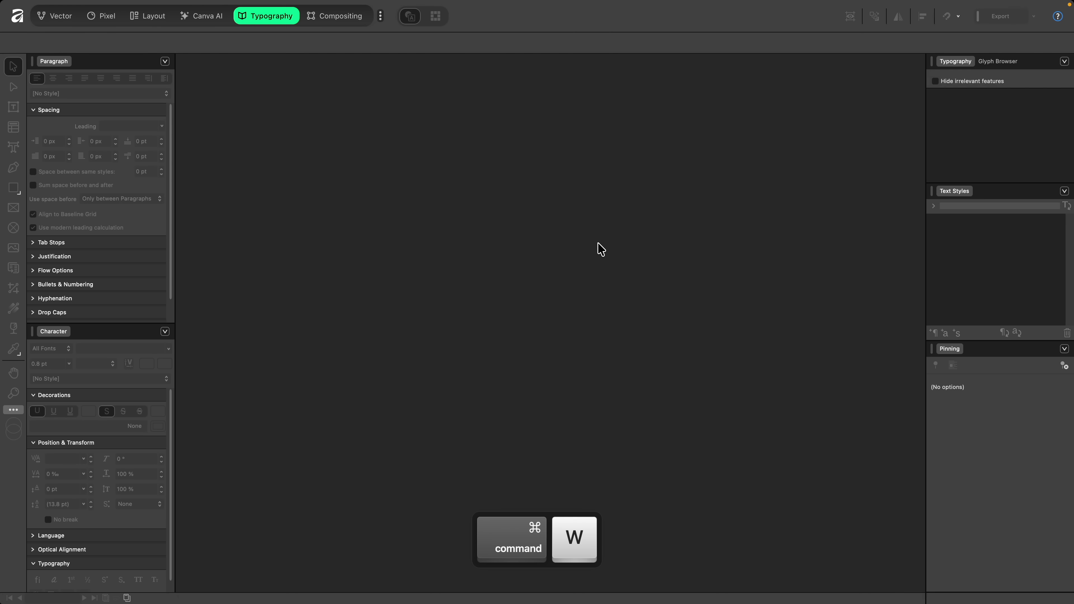
pyautogui.press('super+o')
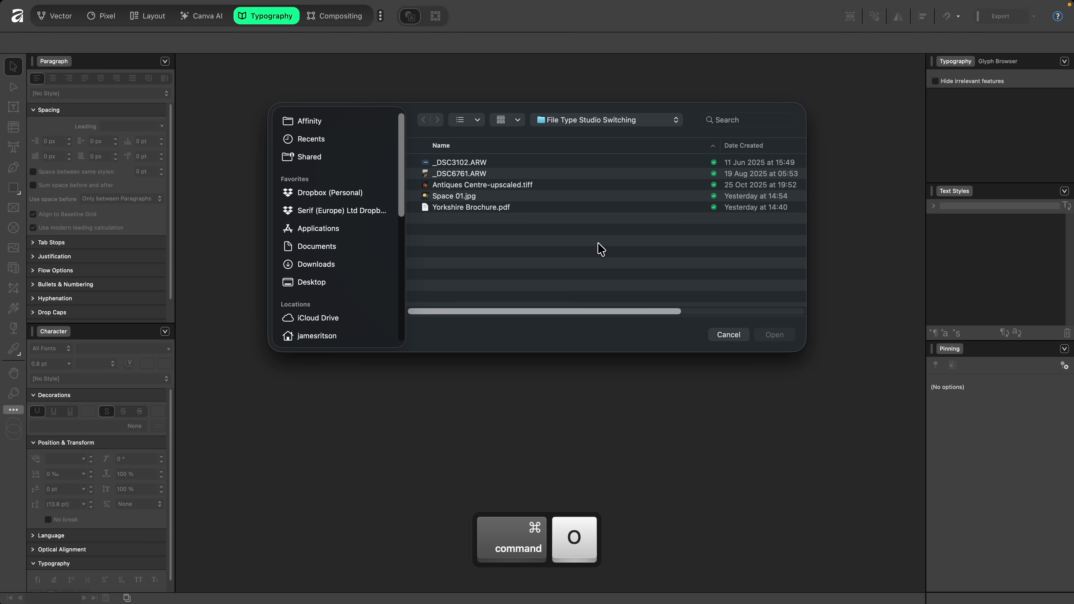
pyautogui.click(503, 163)
pyautogui.doubleClick(503, 164)
pyautogui.press('super+0')
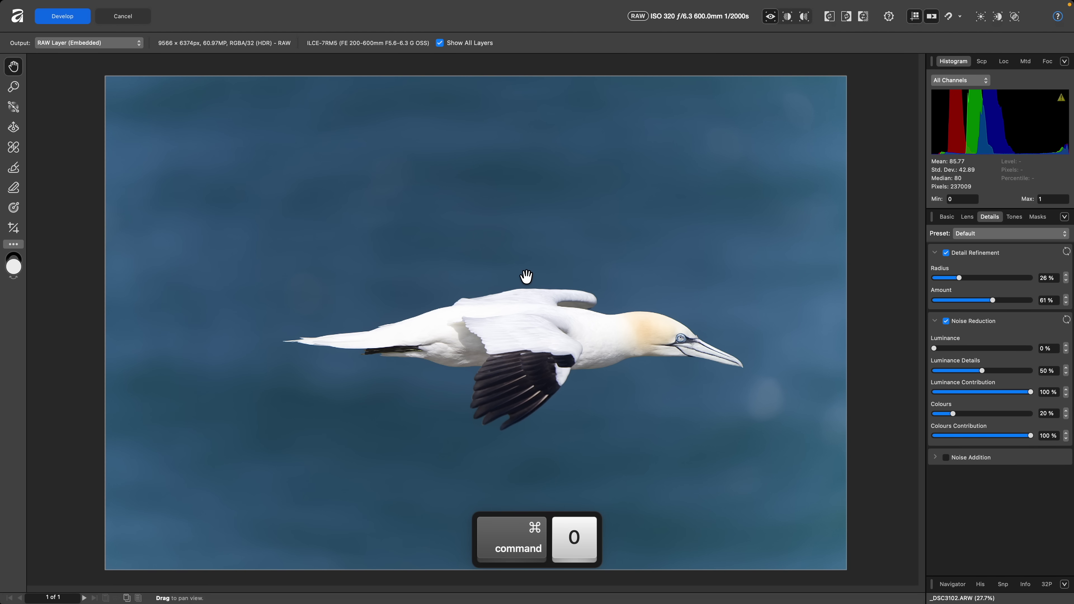
# - Develop the gannet photo with Brightness 10%, Clarity 25% and Highlights -41%
pyautogui.click(950, 216)
pyautogui.moveTo(983, 321); pyautogui.dragTo(971, 301)
pyautogui.moveTo(981, 391)
pyautogui.mouseDown()
pyautogui.moveTo(1016, 391)
pyautogui.moveTo(995, 391)
pyautogui.mouseUp()
pyautogui.click(980, 475)
pyautogui.moveTo(982, 521); pyautogui.dragTo(963, 522)
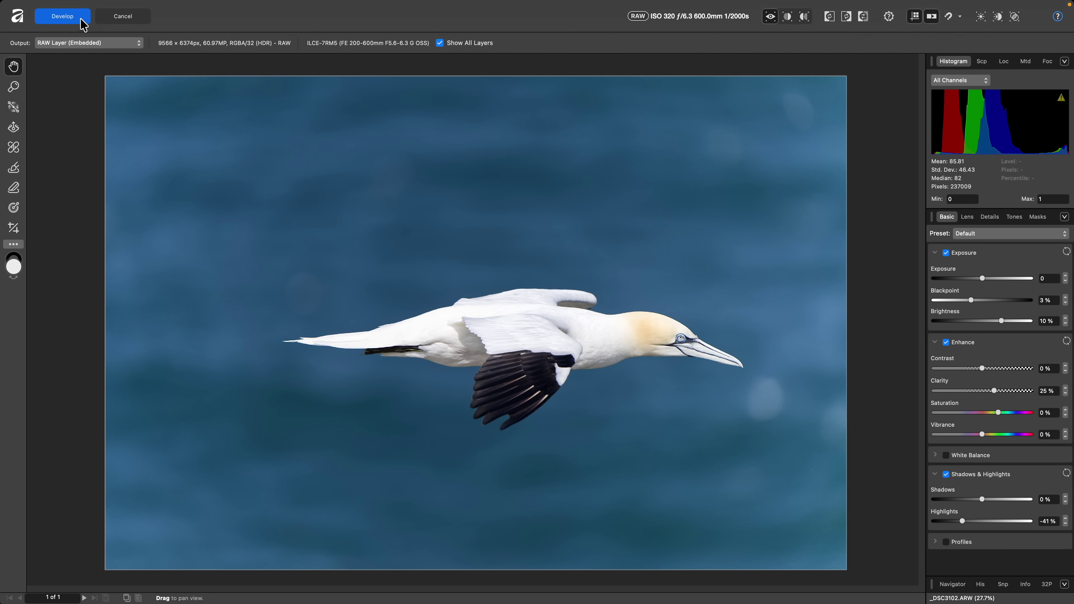
pyautogui.click(64, 16)
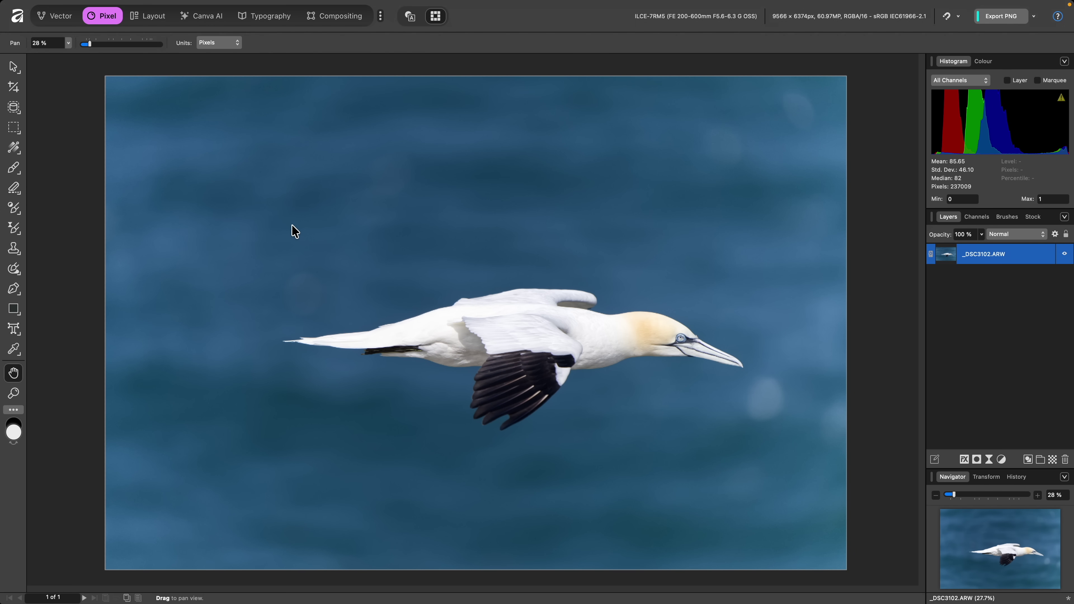
# - Switch the gannet photo to the Retouching studio, dismiss the notice, and close the document
pyautogui.click(381, 17)
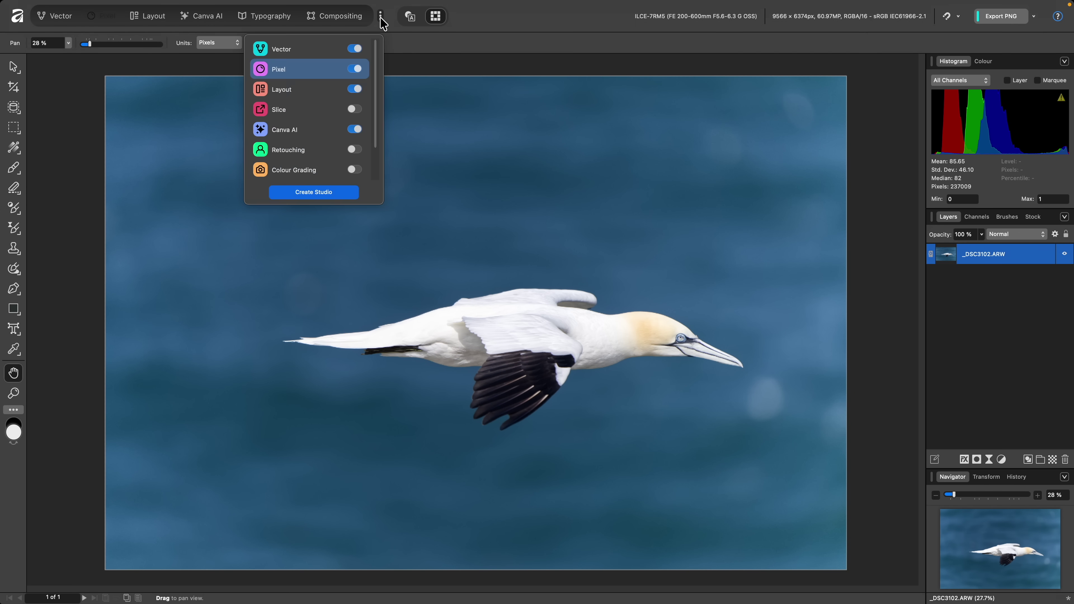
pyautogui.click(308, 151)
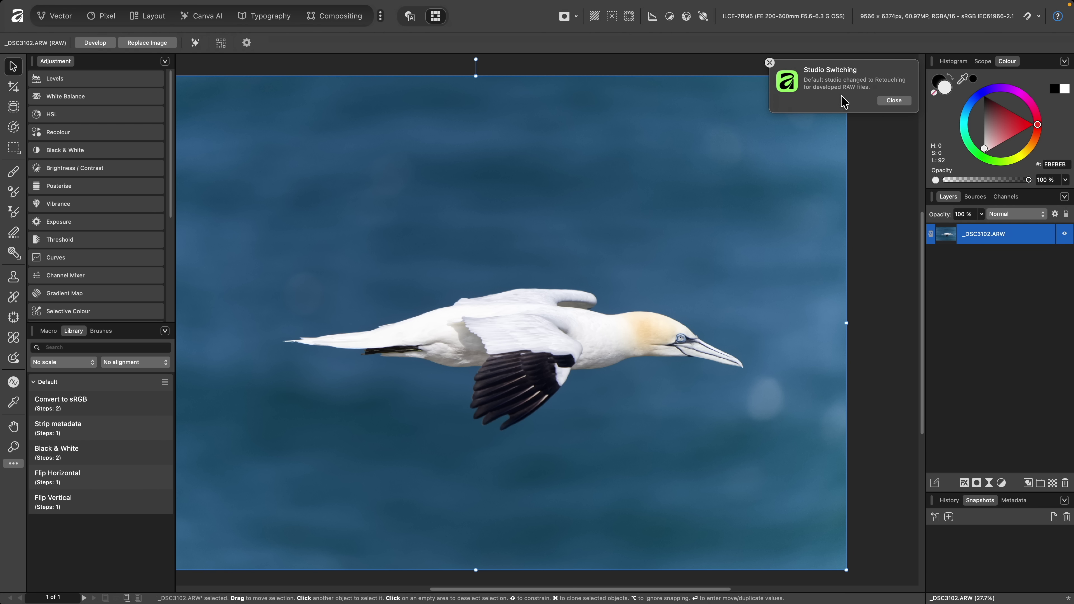
pyautogui.click(894, 100)
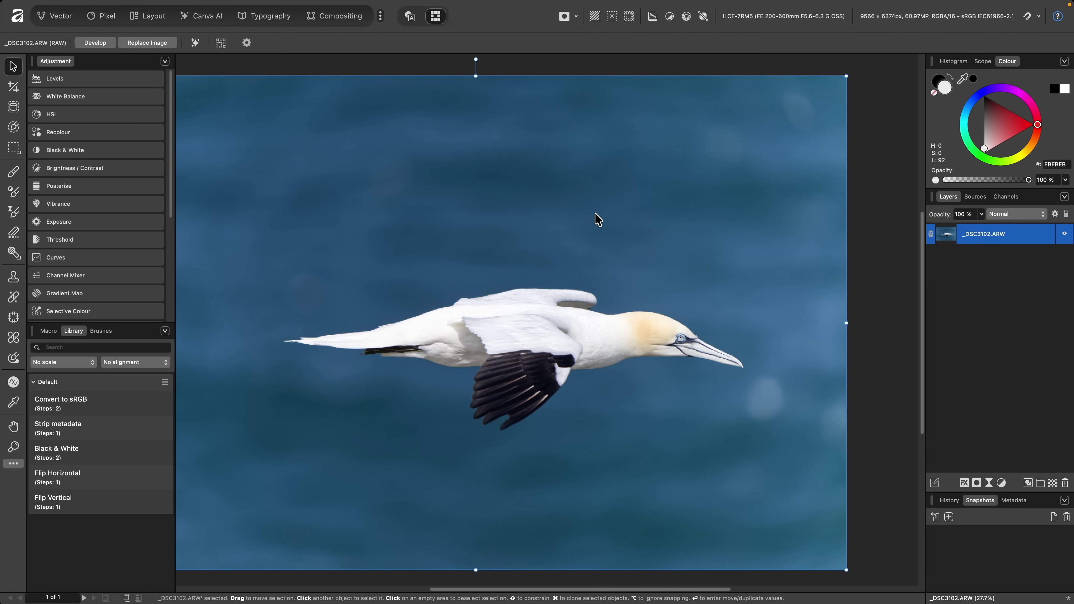
pyautogui.press('super+w')
# - Discard the gannet photo's changes, then open and develop _DSC6761.ARW from the Pixel studio
pyautogui.click(571, 239)
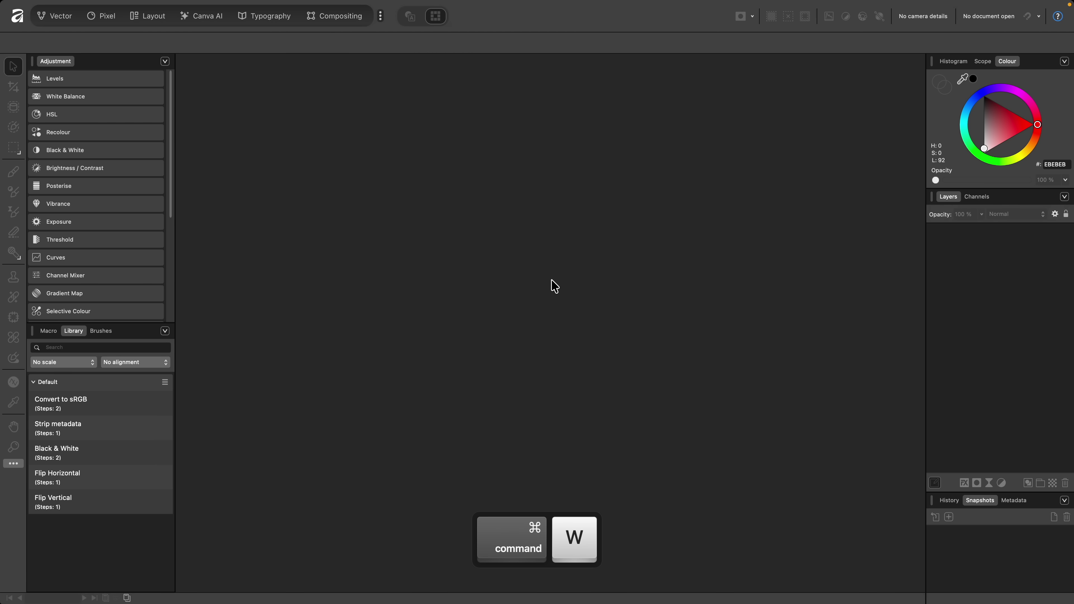
pyautogui.click(104, 15)
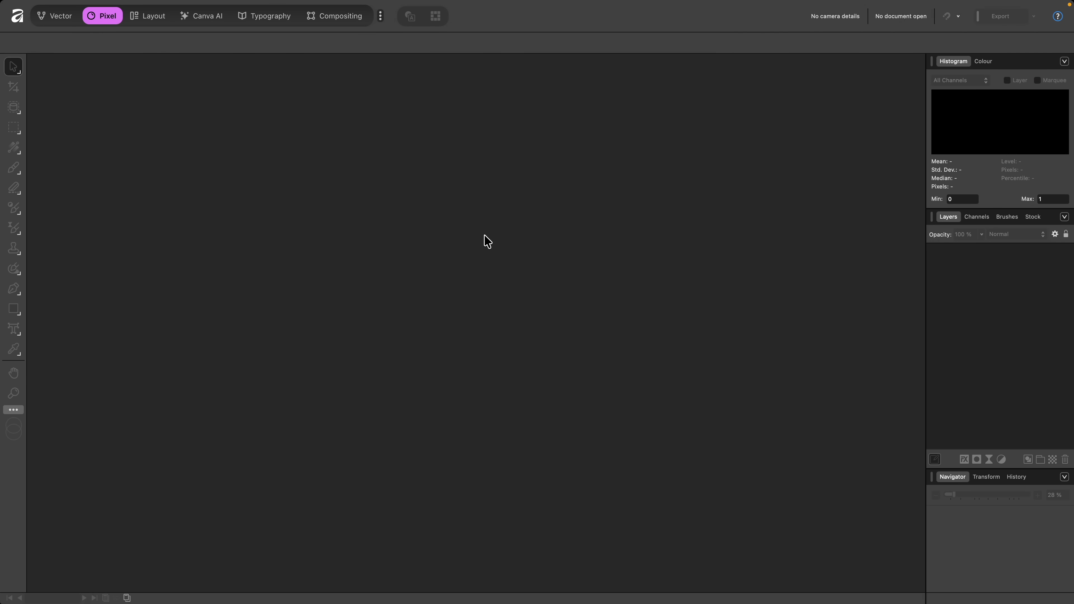
pyautogui.press('super+o')
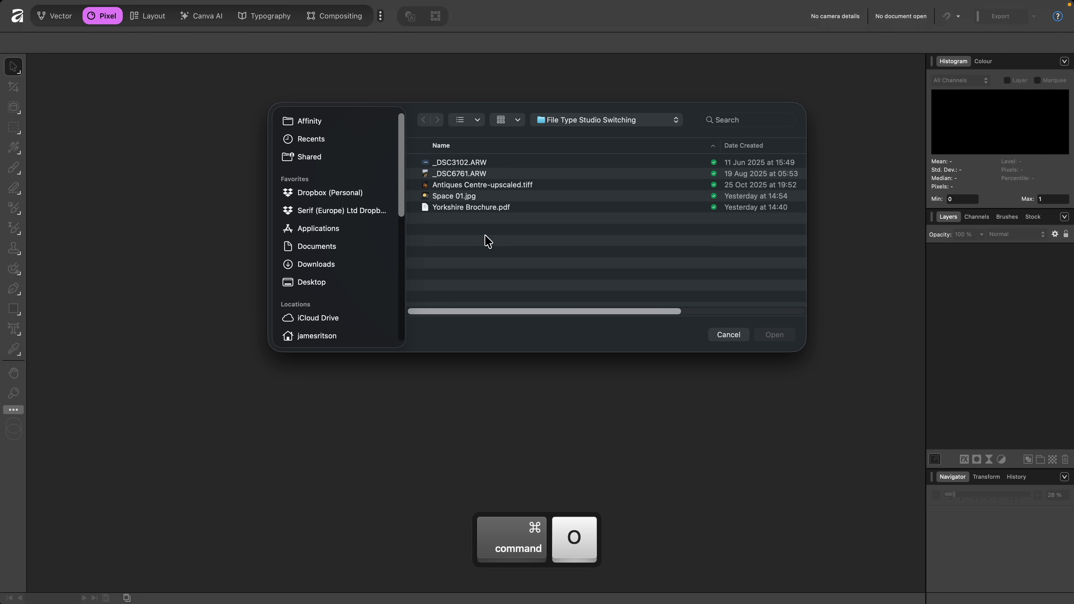
pyautogui.doubleClick(503, 173)
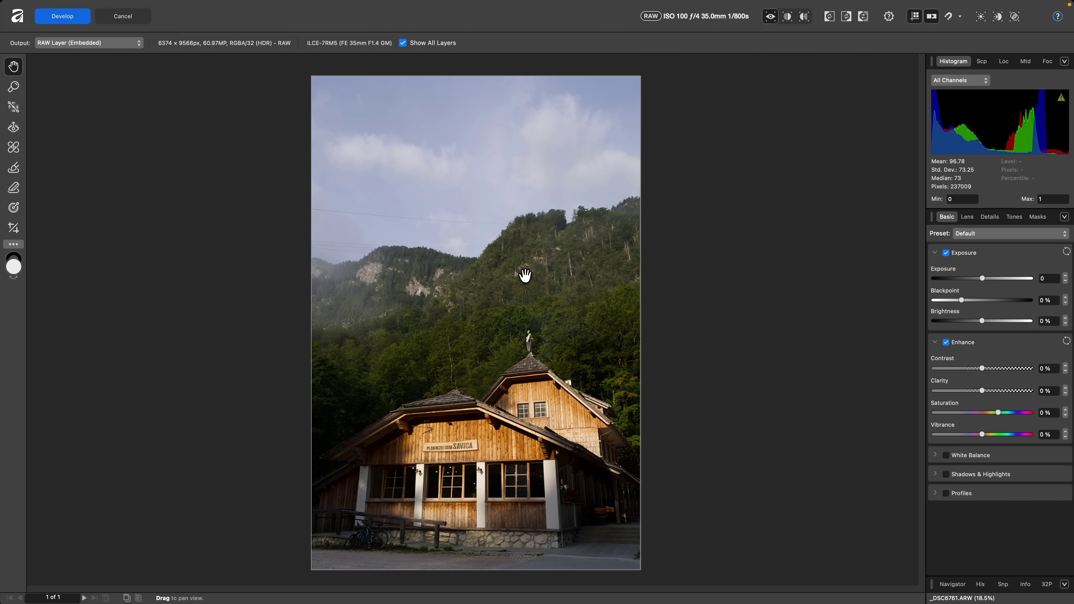
pyautogui.click(86, 24)
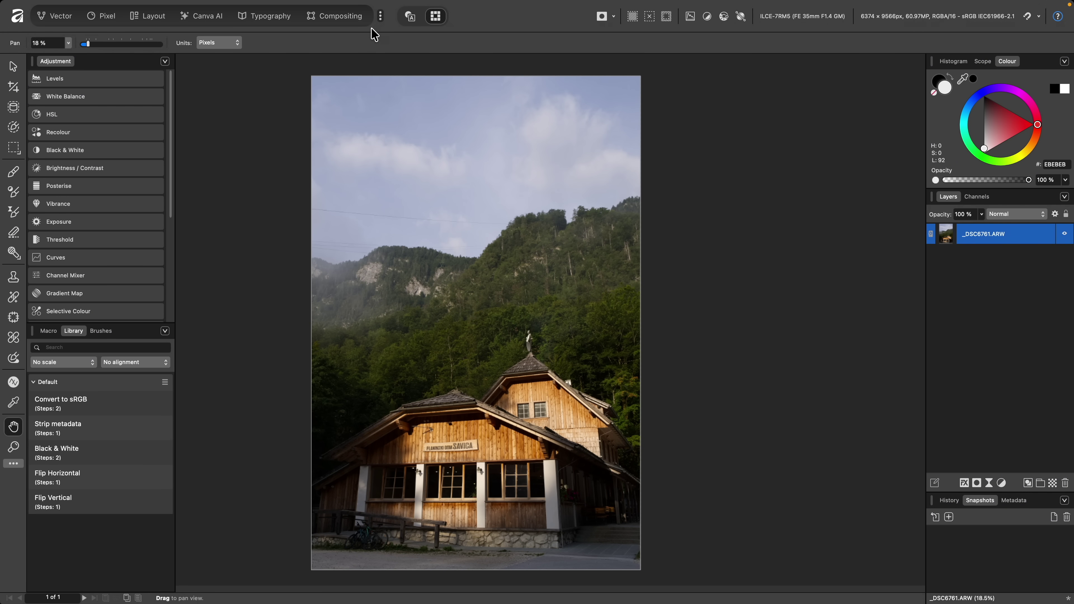
pyautogui.click(380, 16)
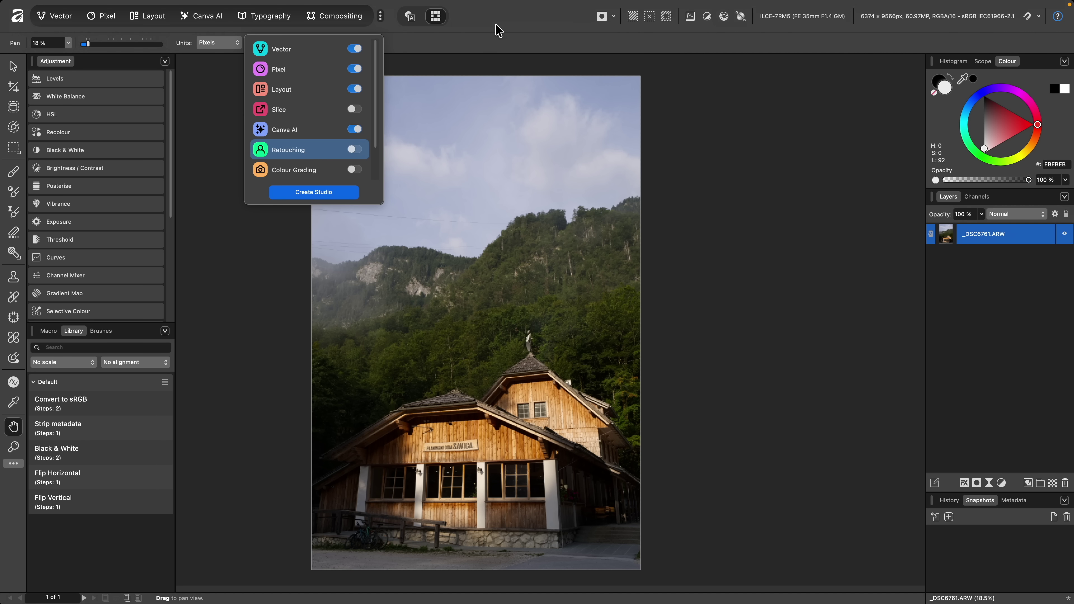
pyautogui.click(496, 102)
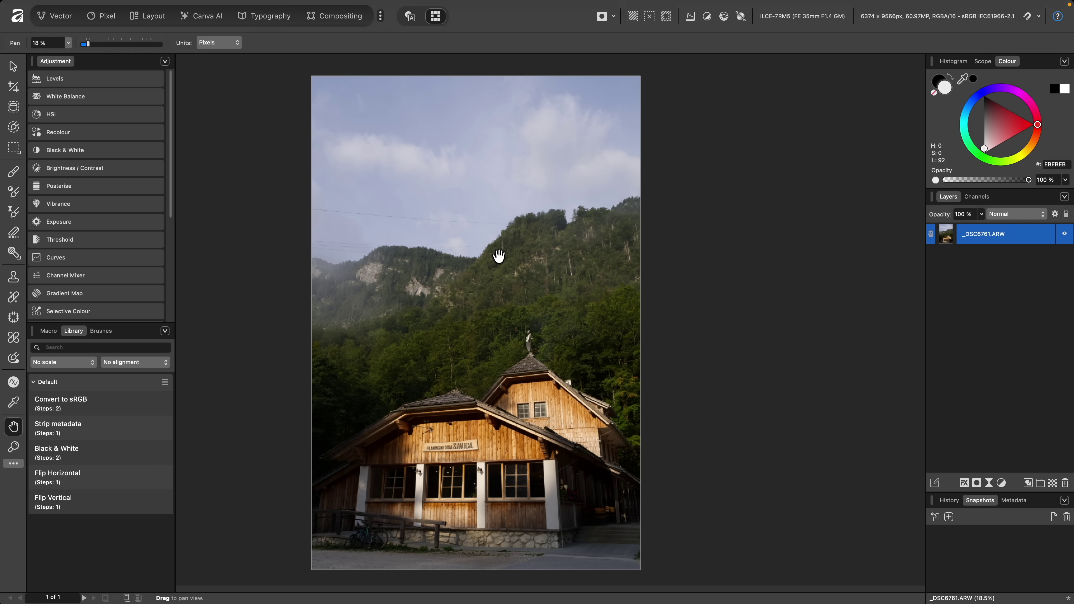
# - In Settings > General, switch off 'Switch studio based on file type'
pyautogui.click(54, 8)
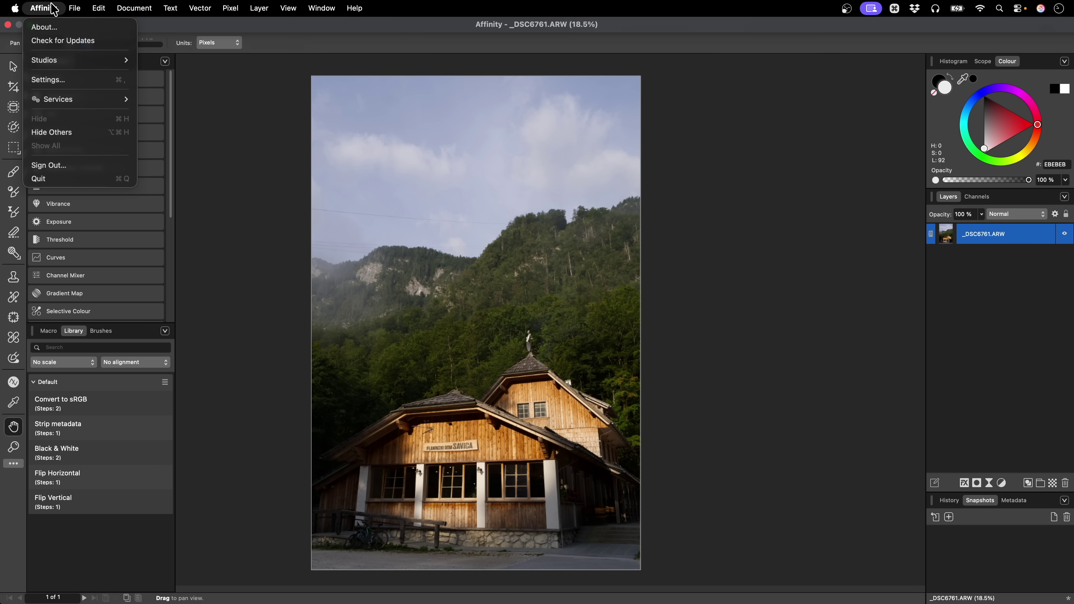
pyautogui.click(75, 87)
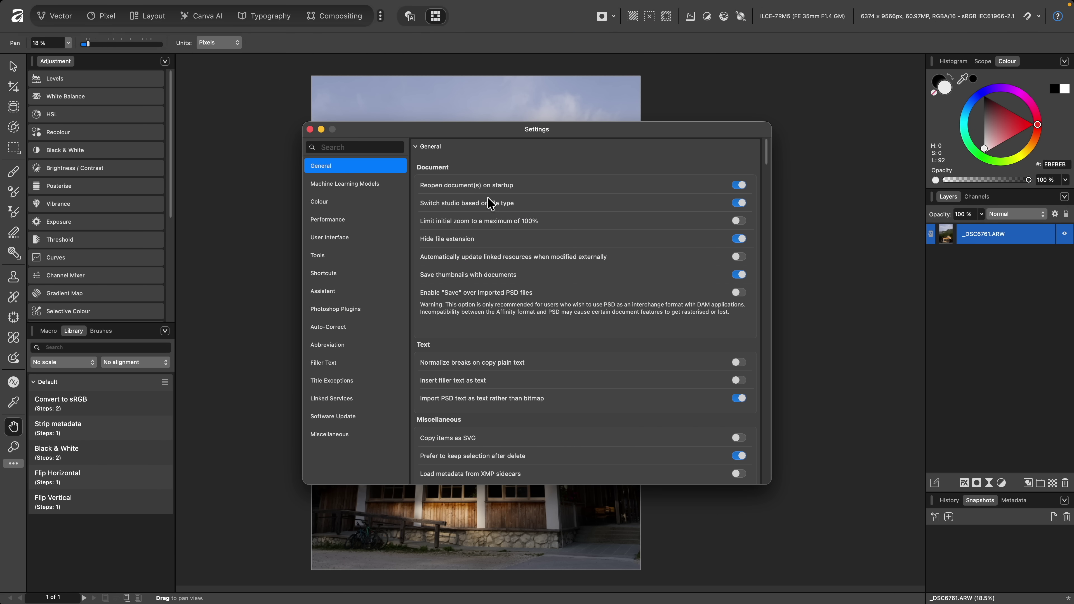
pyautogui.click(740, 205)
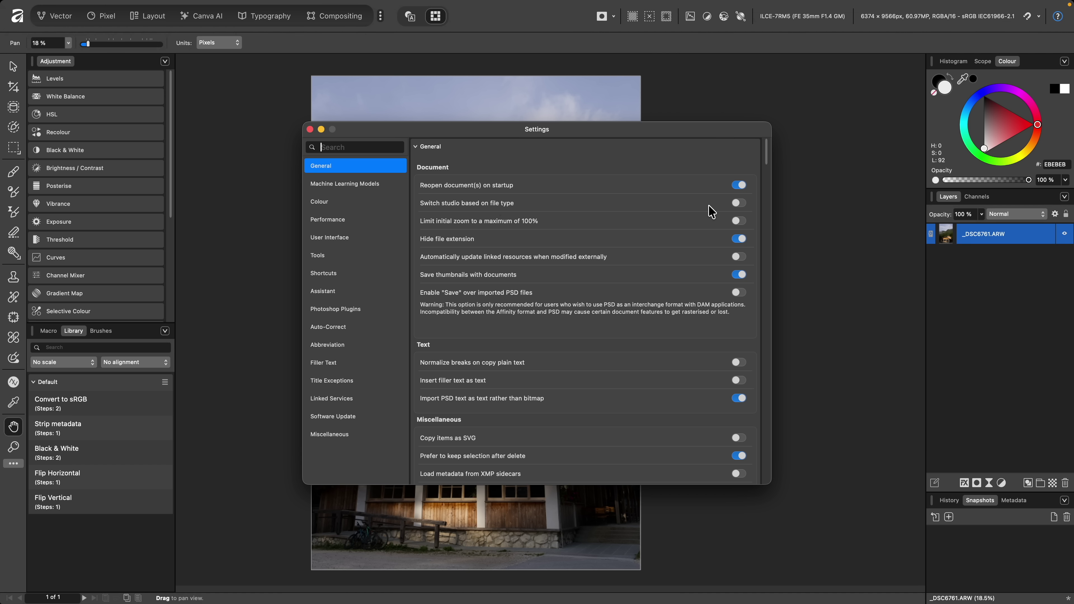